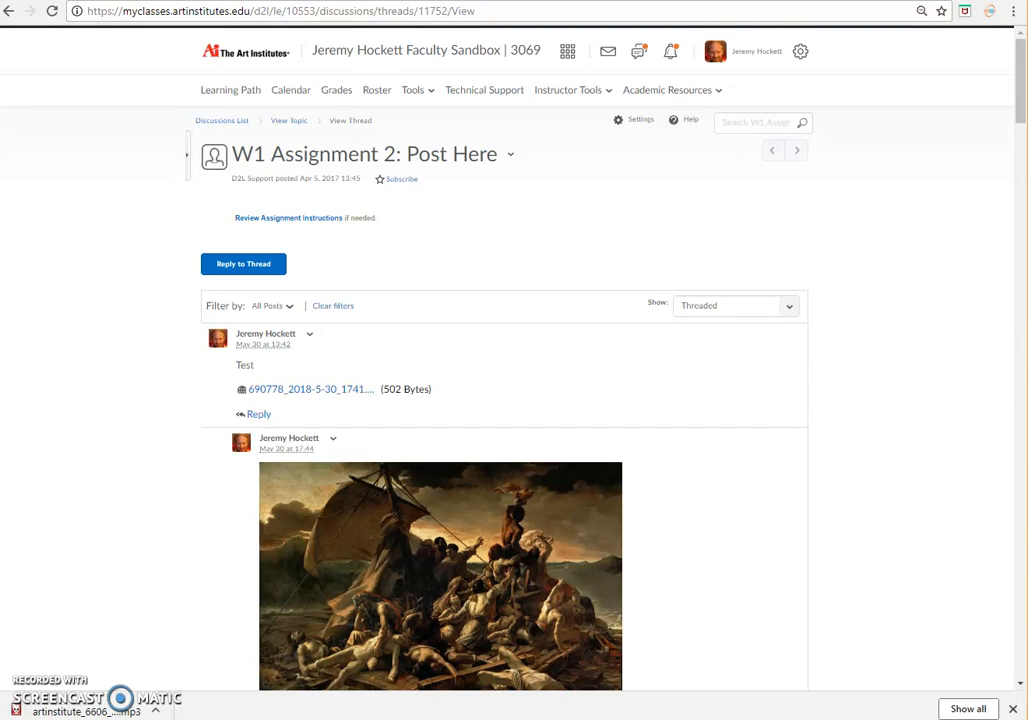
Switch to Audacity, remove the existing audio track and enlarge the window
scroll(546, 436, "down", 4)
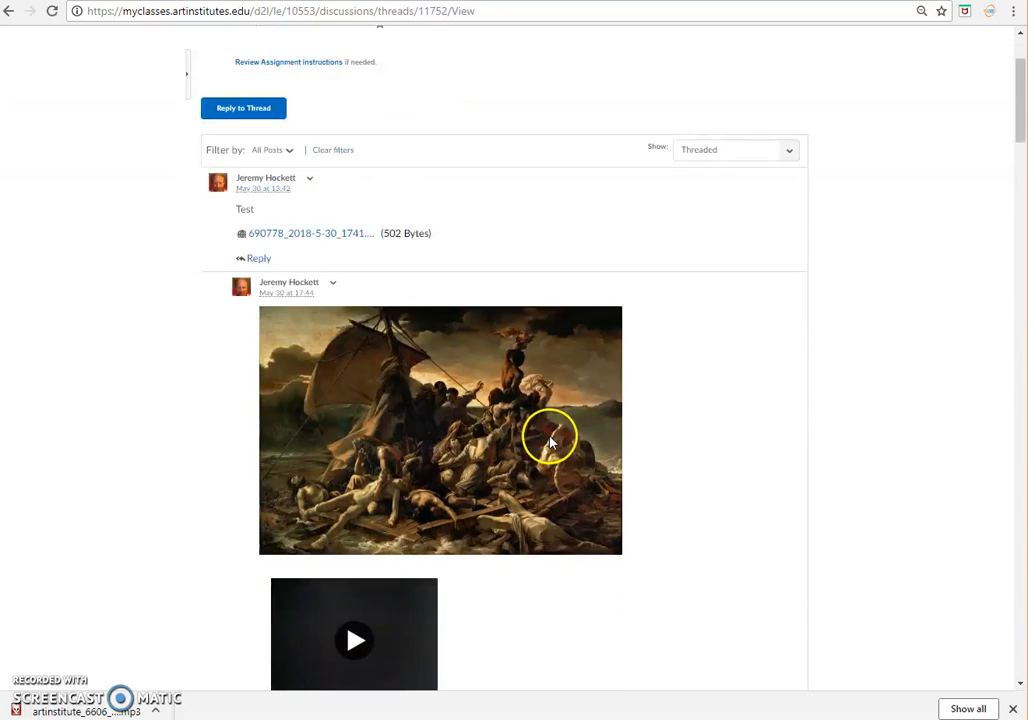
scroll(551, 441, "up", 2)
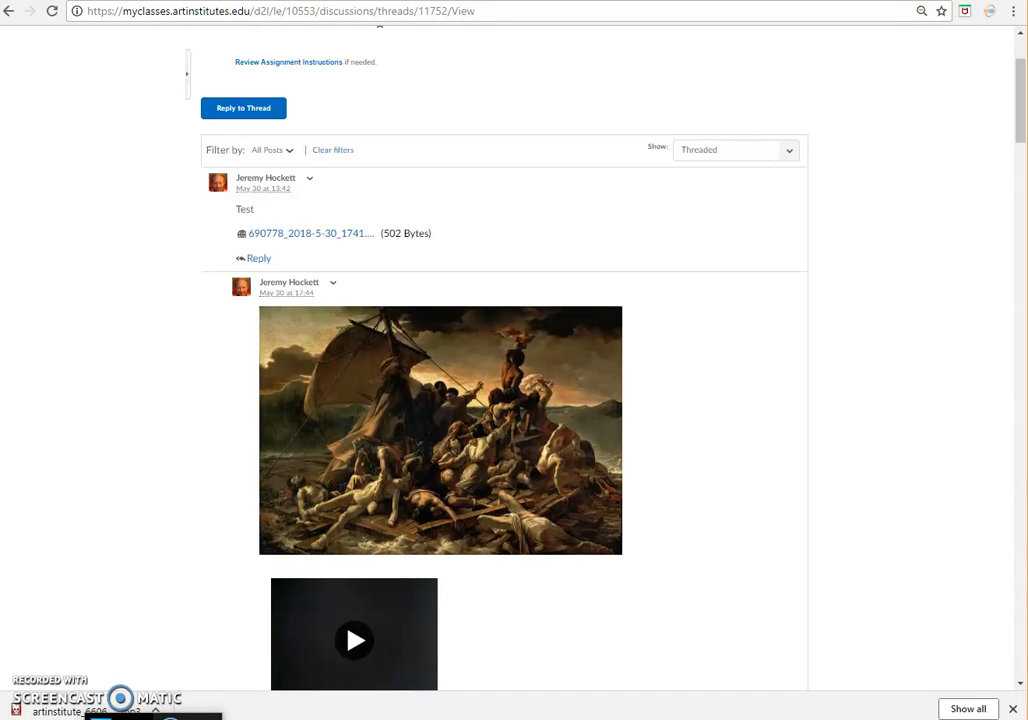
mouse_move(153, 718)
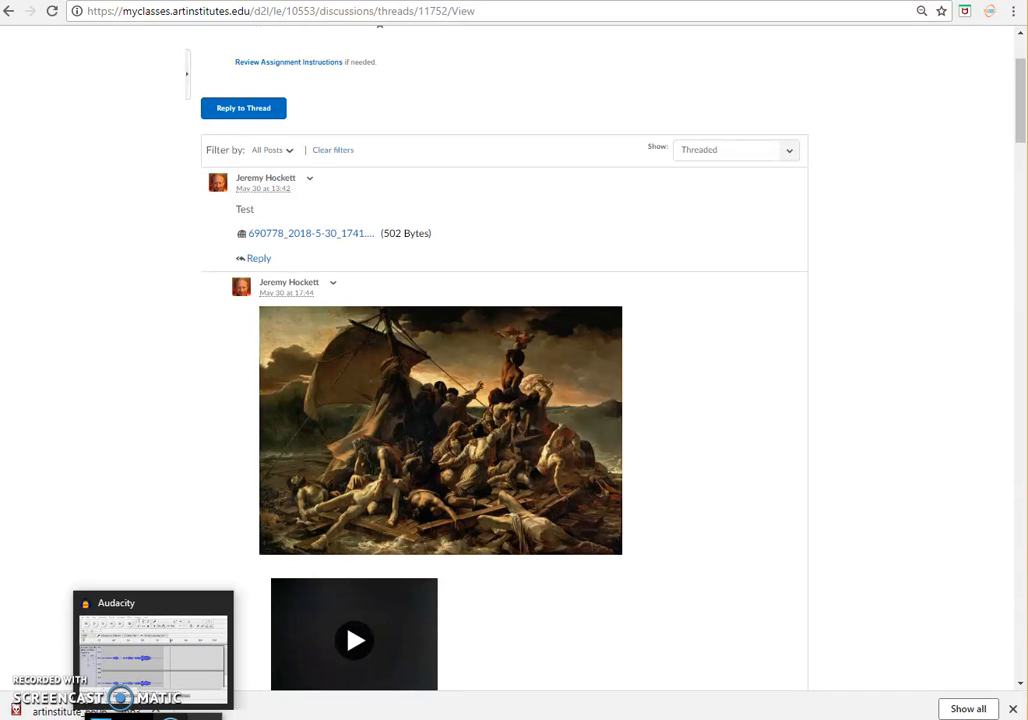
left_click(161, 604)
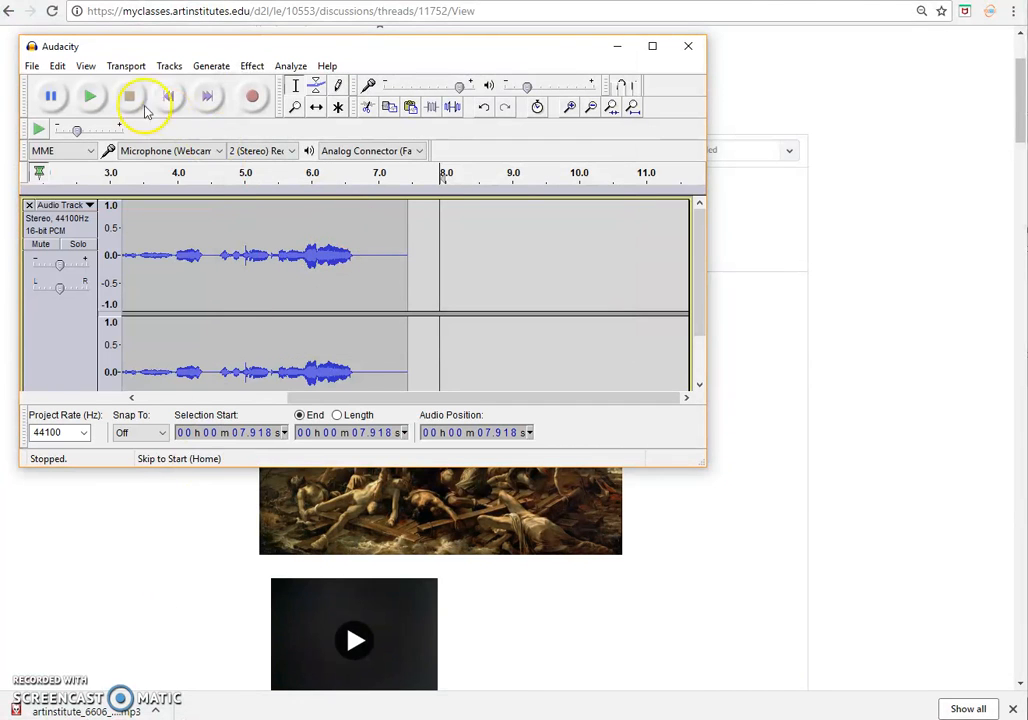
left_click(29, 205)
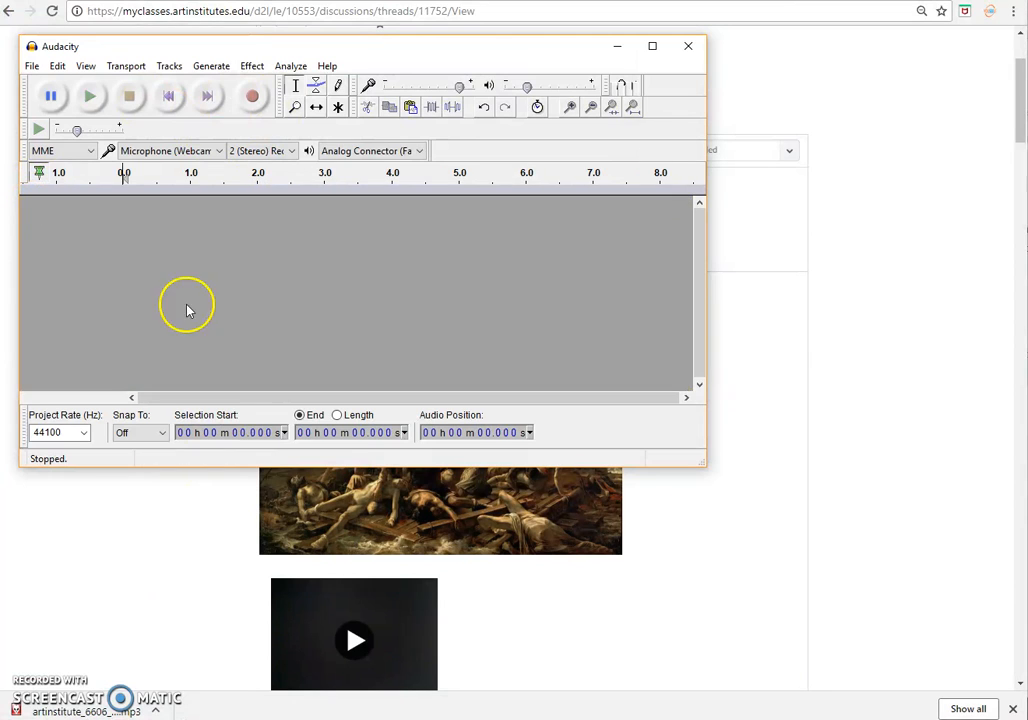
left_click_drag(706, 465, 944, 648)
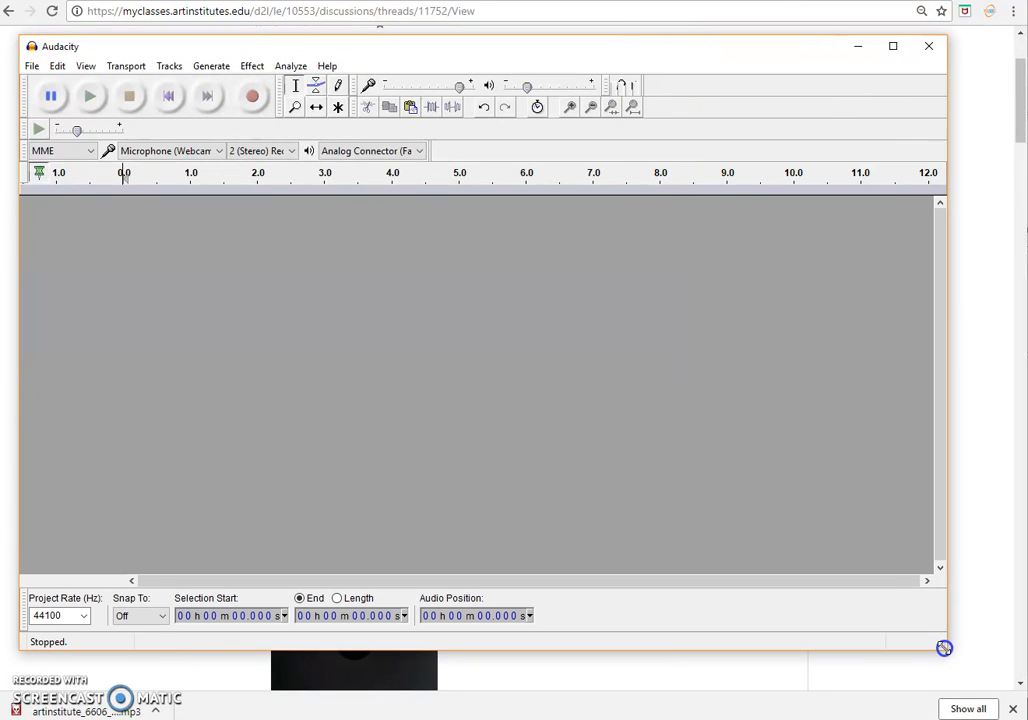
Record a new voice clip of about 11 seconds, lowering the microphone recording volume to about the middle while recording
left_click(254, 97)
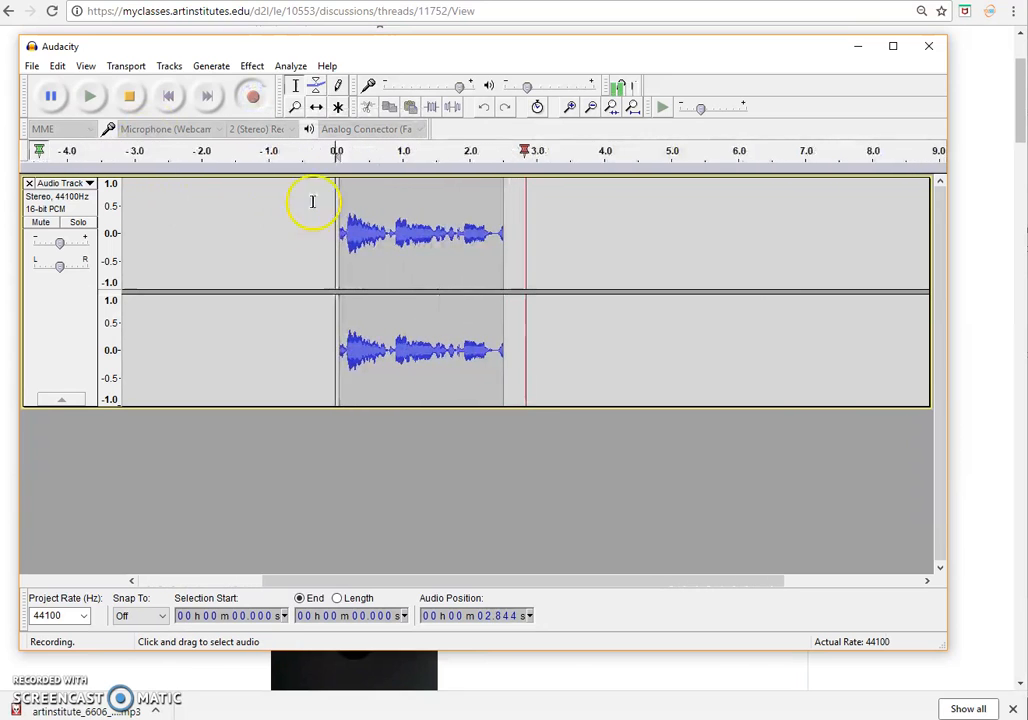
left_click_drag(458, 87, 429, 87)
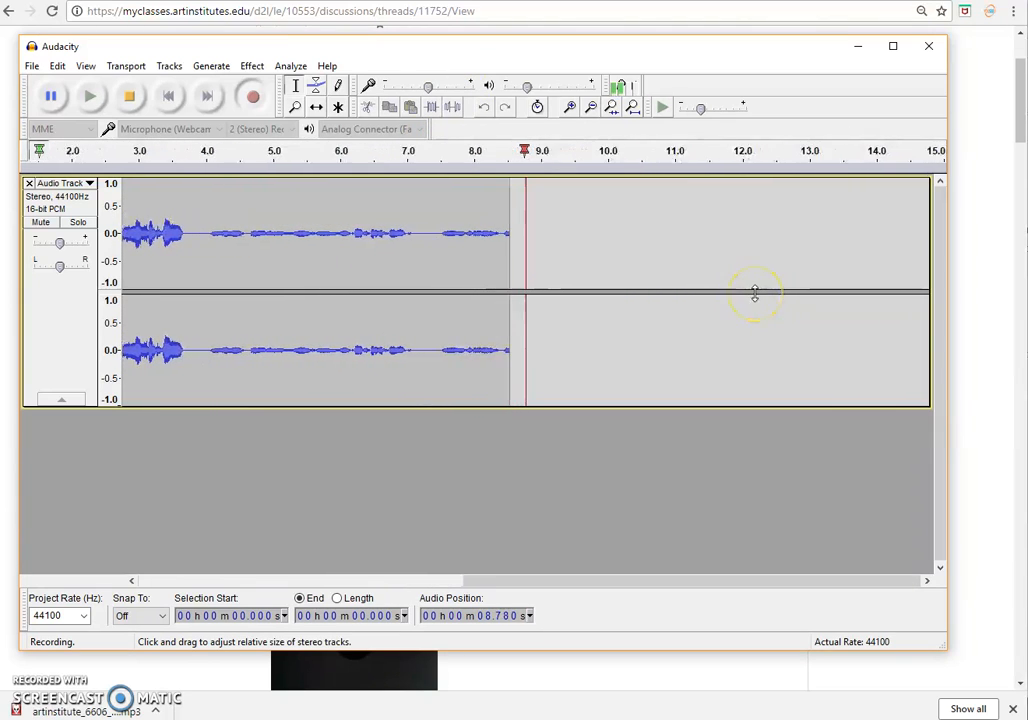
left_click(129, 103)
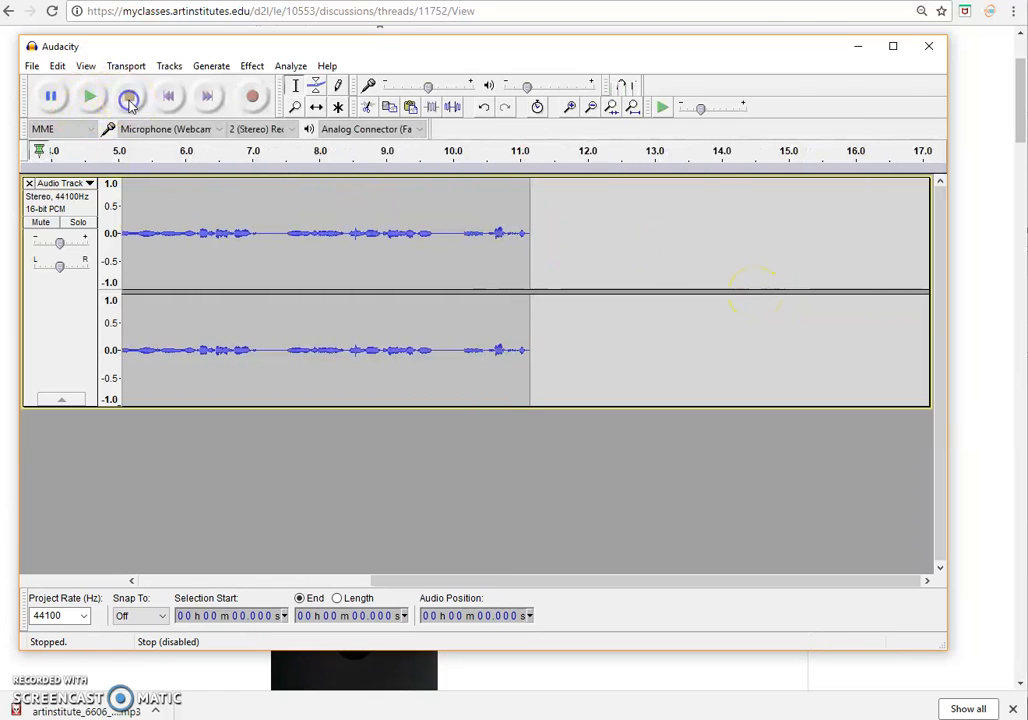
Export the recording to the Audio Feedback folder as an MP3 named asdfhadfh, leaving the metadata tags blank
left_click(40, 67)
left_click(92, 276)
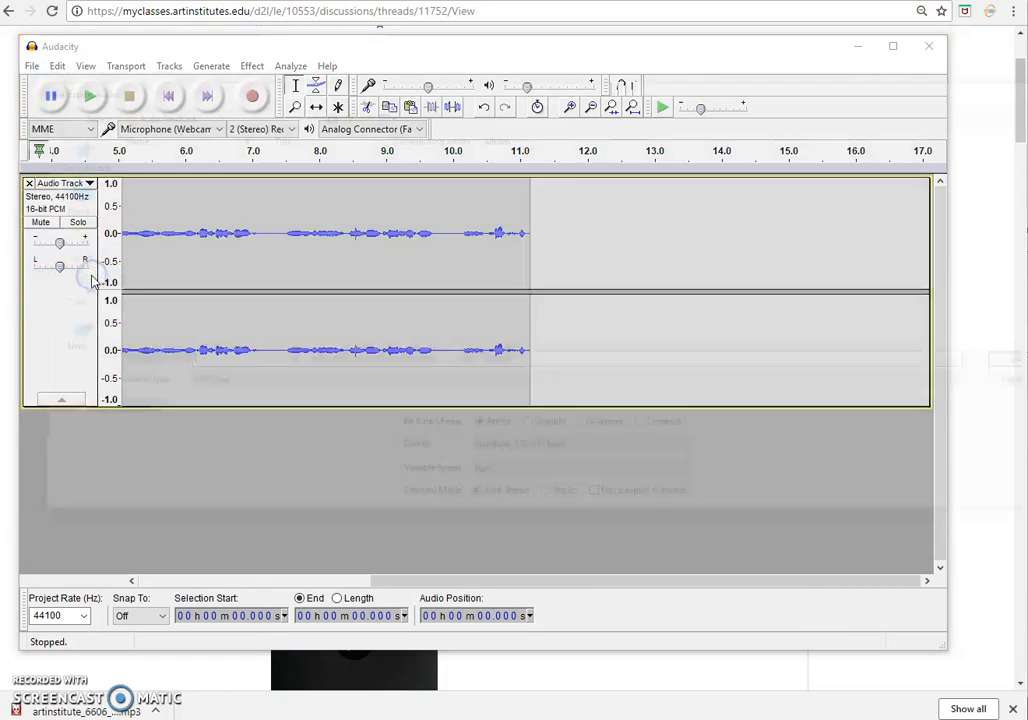
type("asdfh")
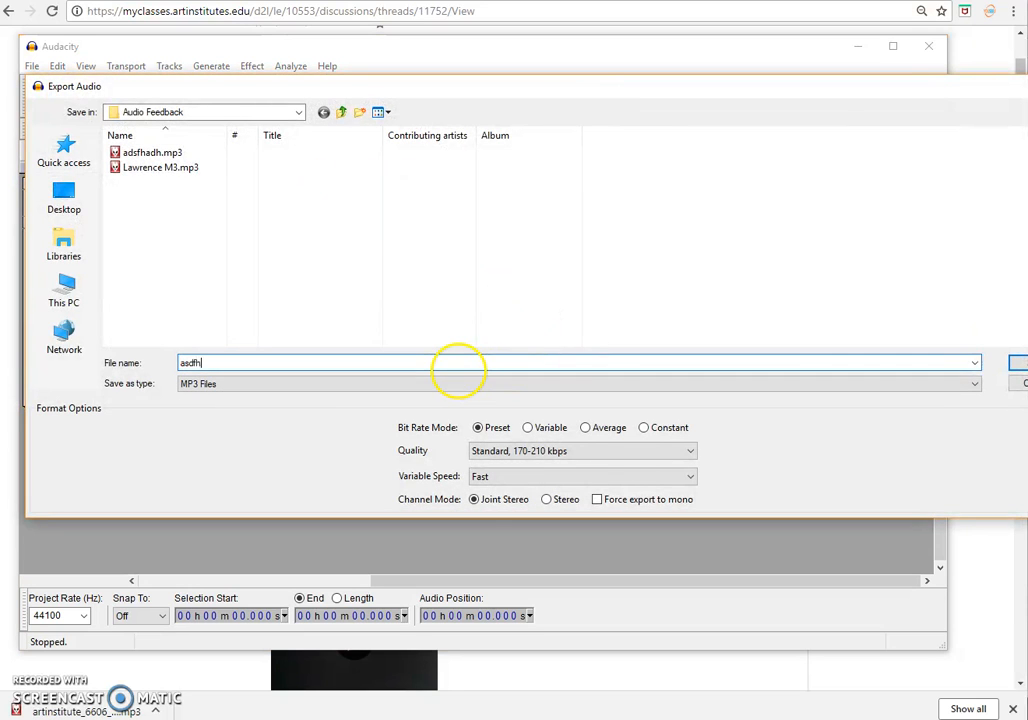
type("adh")
left_click(1013, 363)
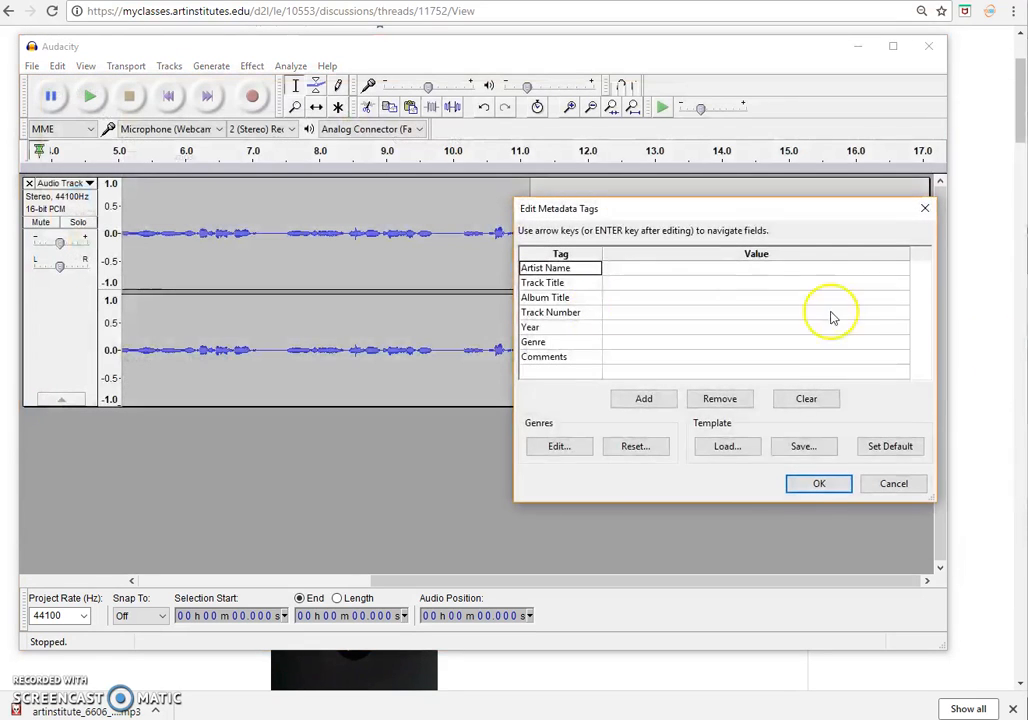
left_click(822, 485)
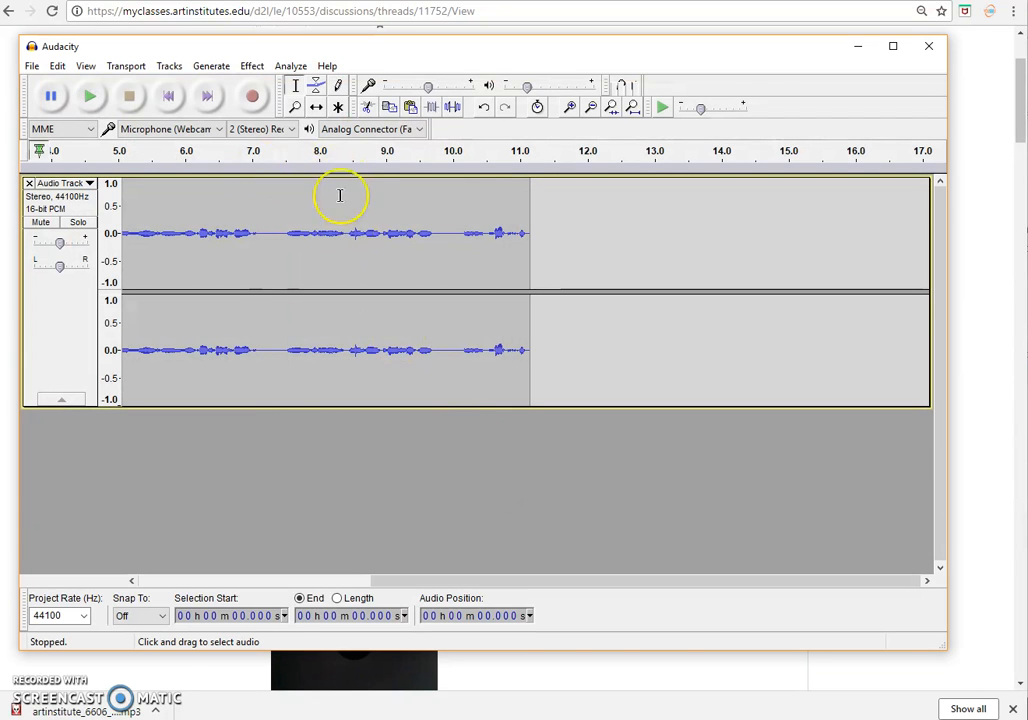
left_click(31, 65)
left_click(84, 279)
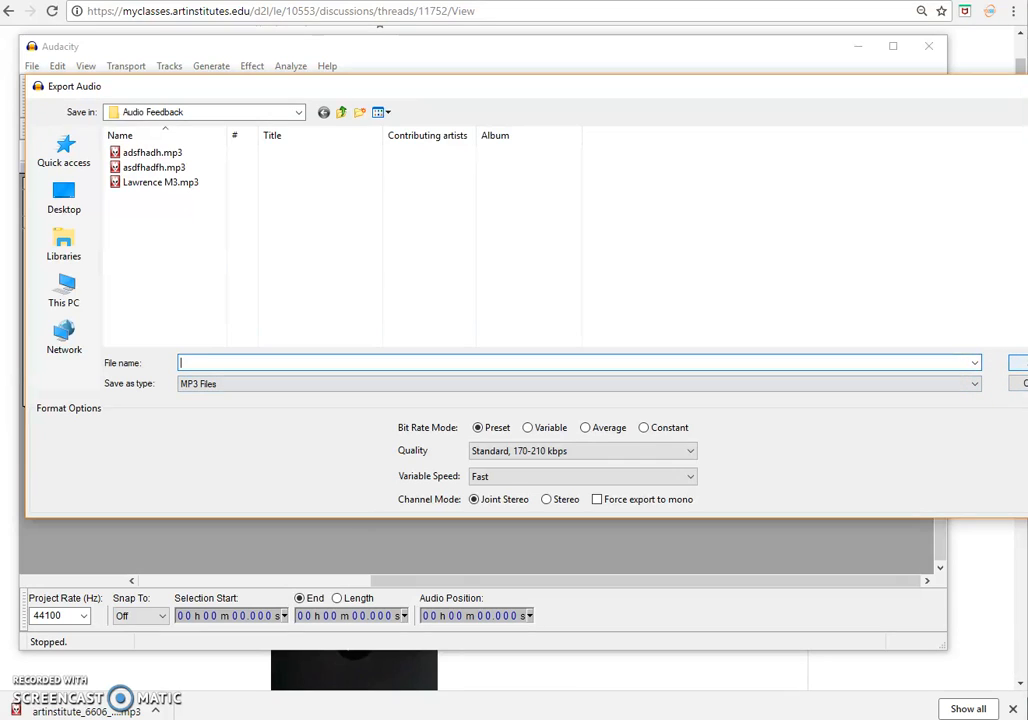
left_click(1020, 384)
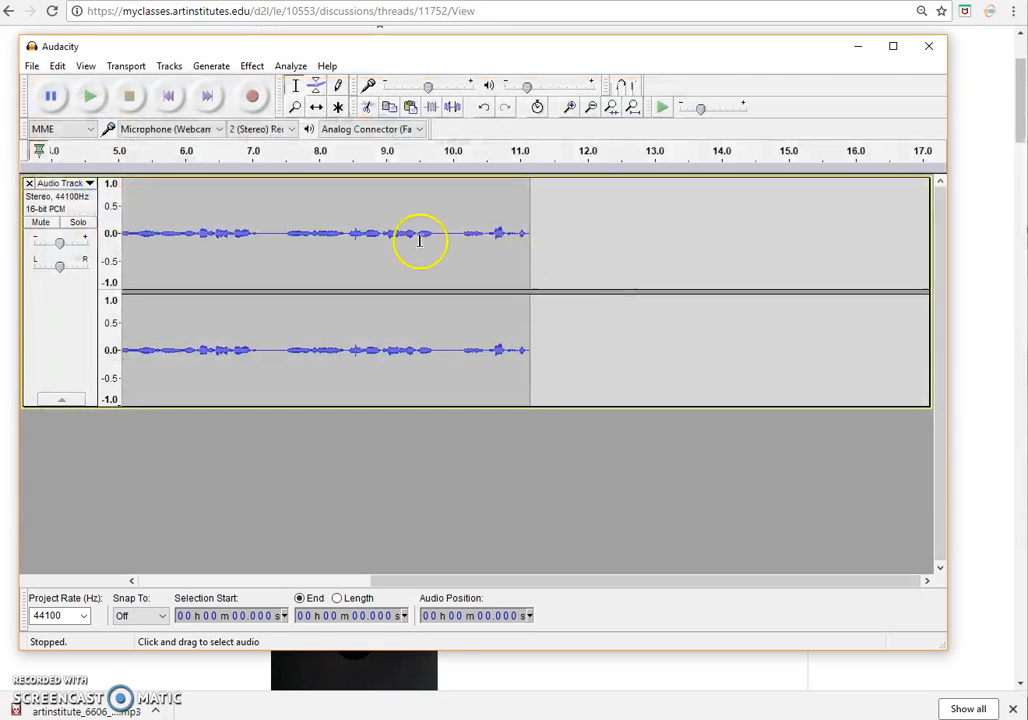
Return to the discussion thread in the browser and start a reply to the post containing the raft painting and pic1.dat
left_click(658, 707)
scroll(408, 317, "down", 2)
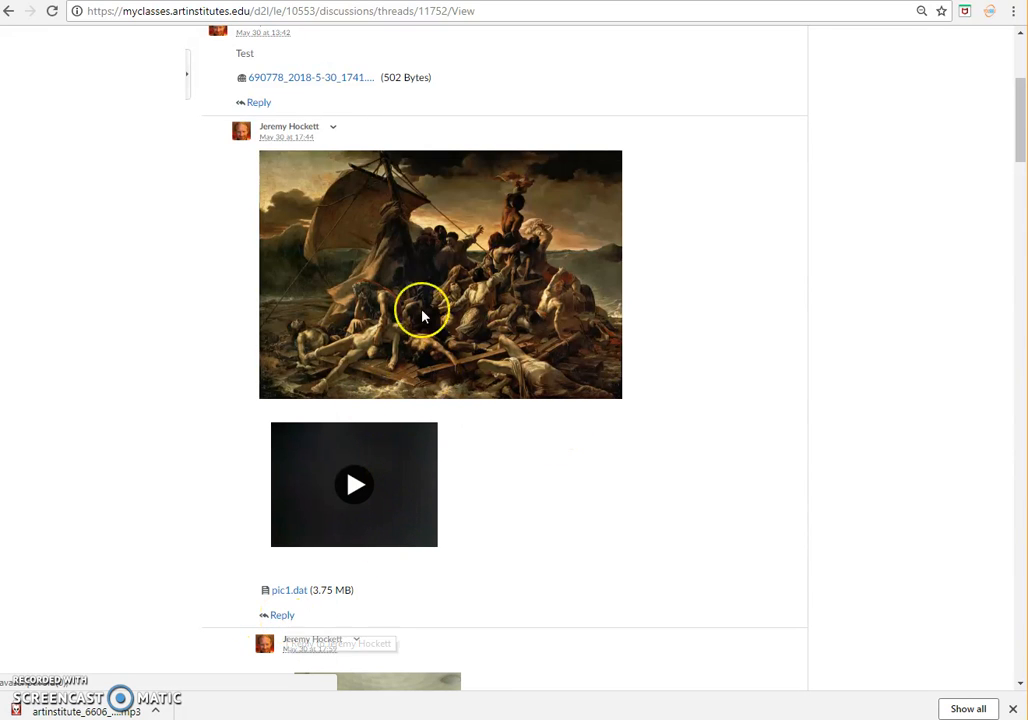
scroll(422, 312, "up", 2)
scroll(422, 312, "down", 4)
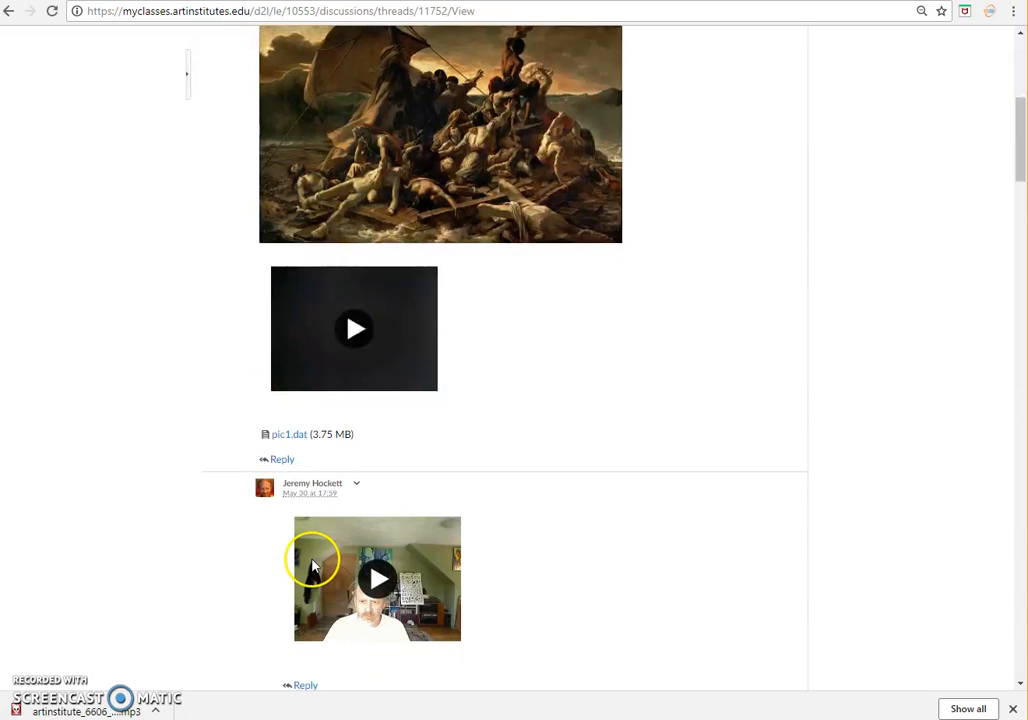
left_click(282, 461)
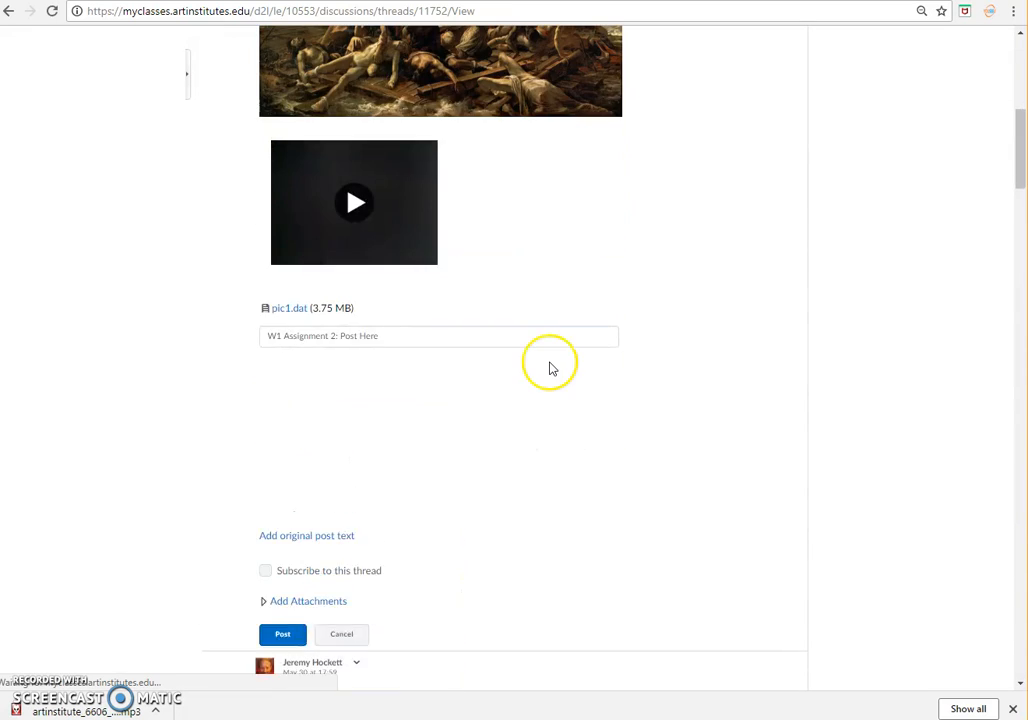
Open a reply to the whole thread and compare it with the reply form under the painting post
scroll(520, 345, "up", 6)
left_click(240, 139)
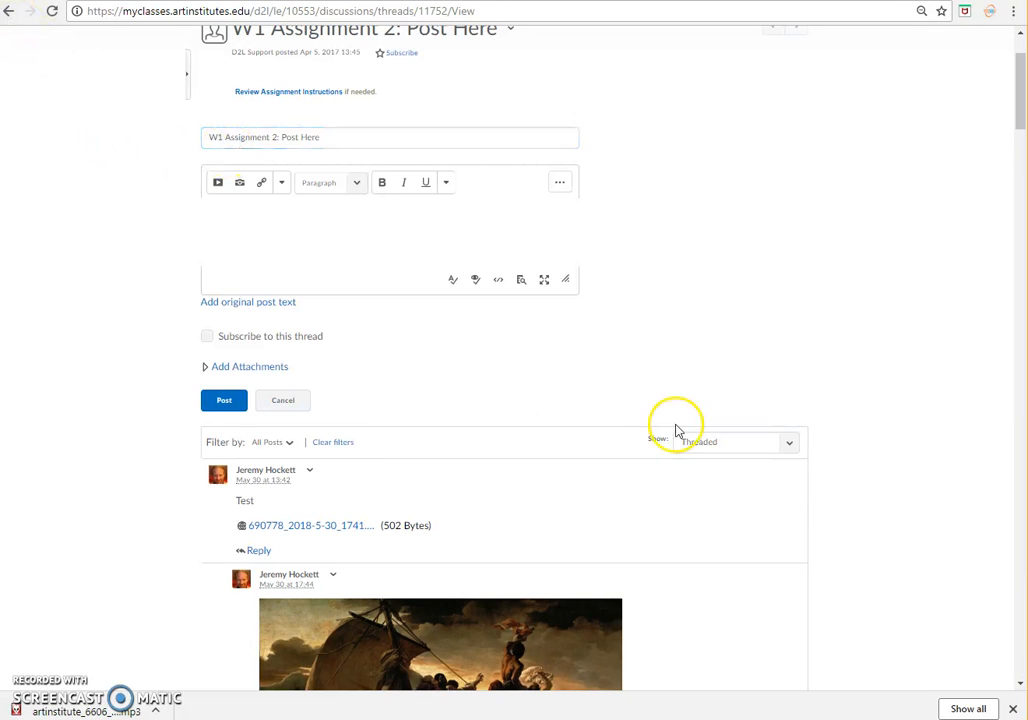
scroll(677, 427, "down", 3)
scroll(516, 447, "down", 3)
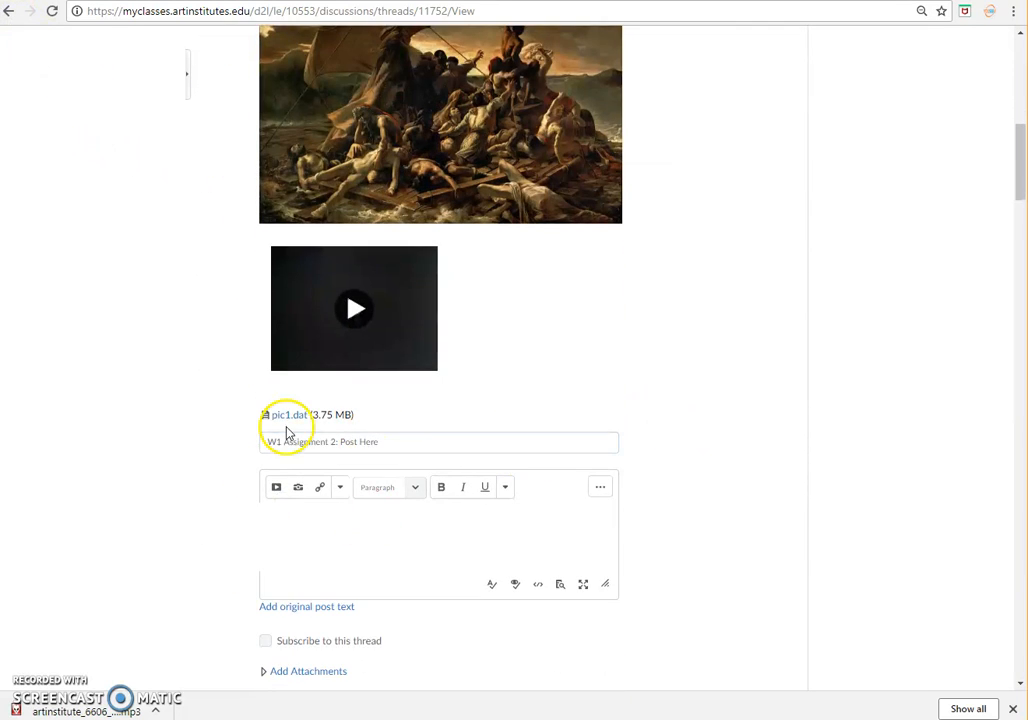
scroll(333, 213, "up", 3)
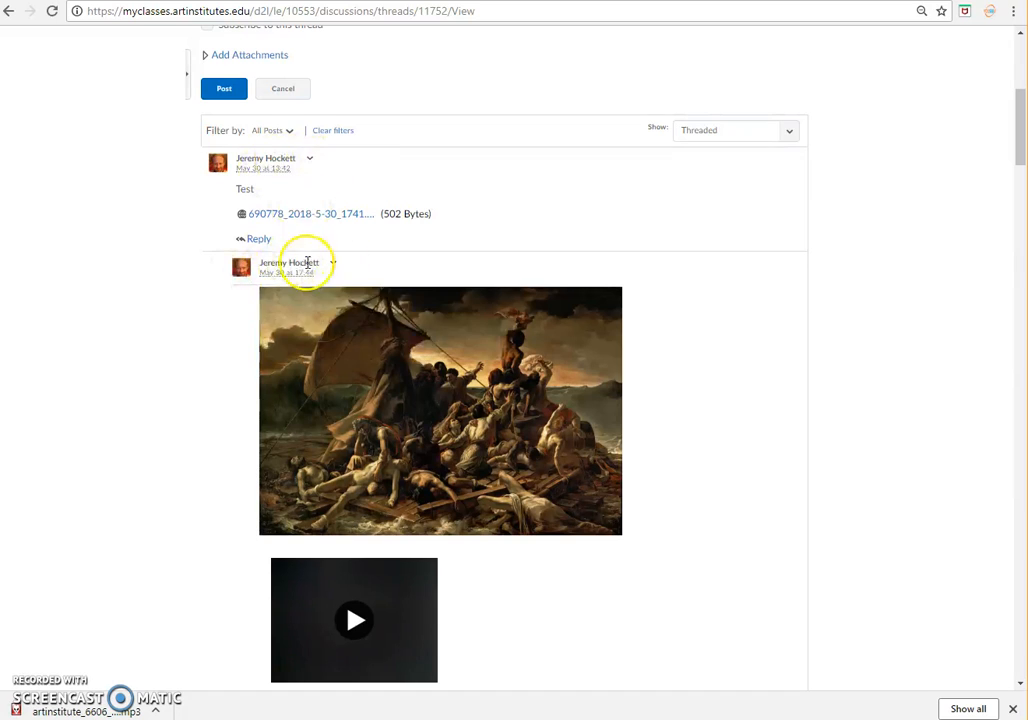
scroll(600, 420, "down", 3)
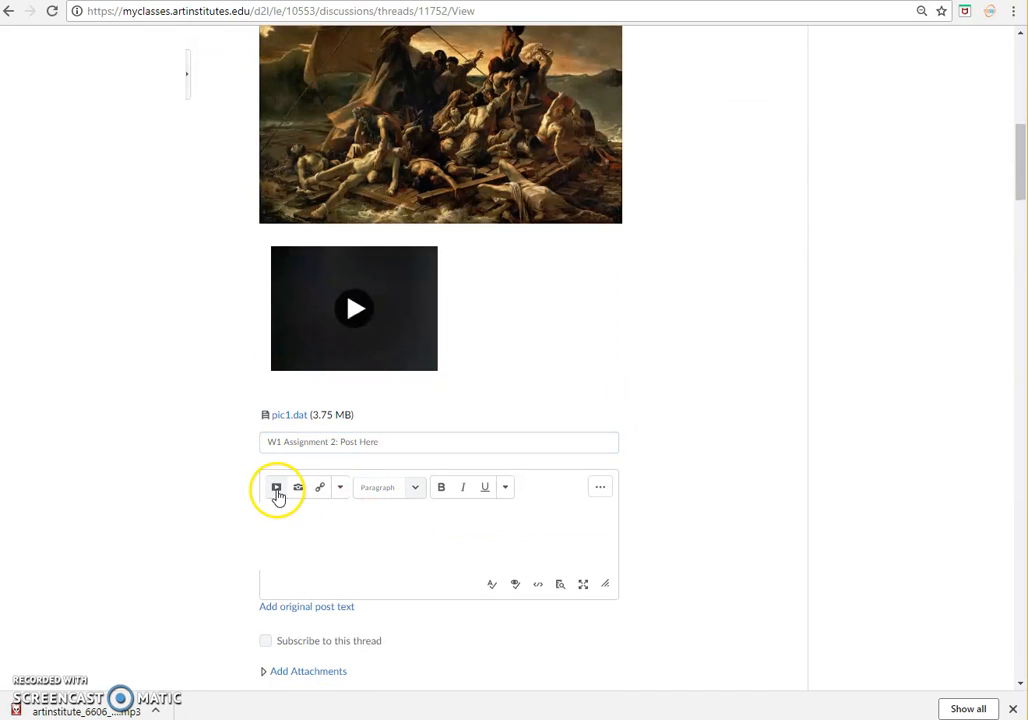
left_click(276, 488)
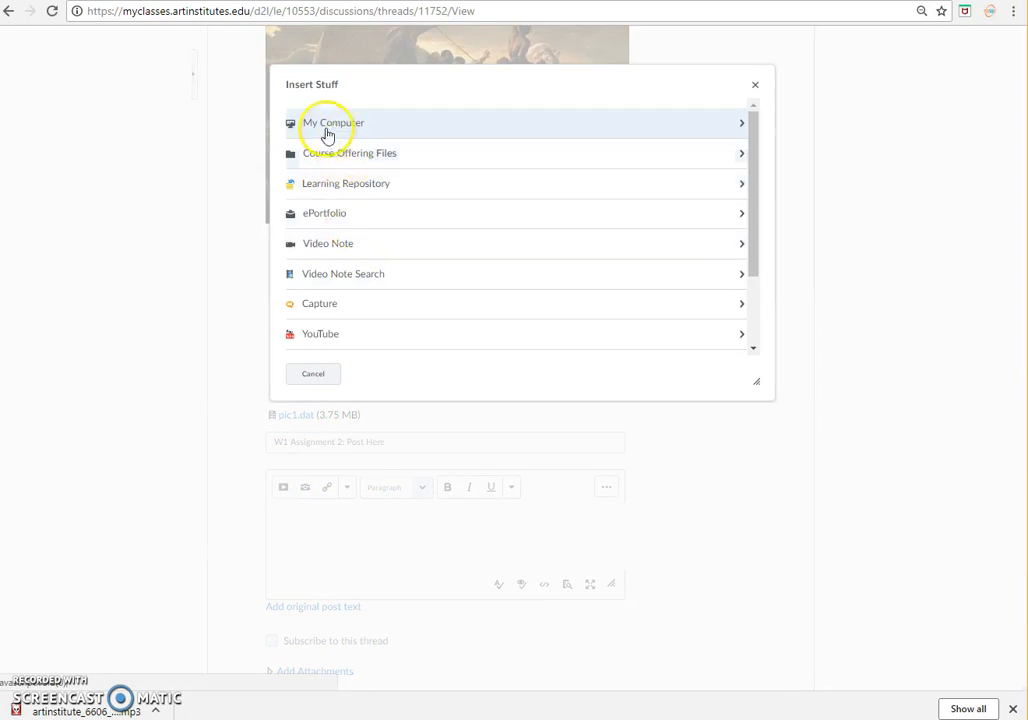
left_click(688, 120)
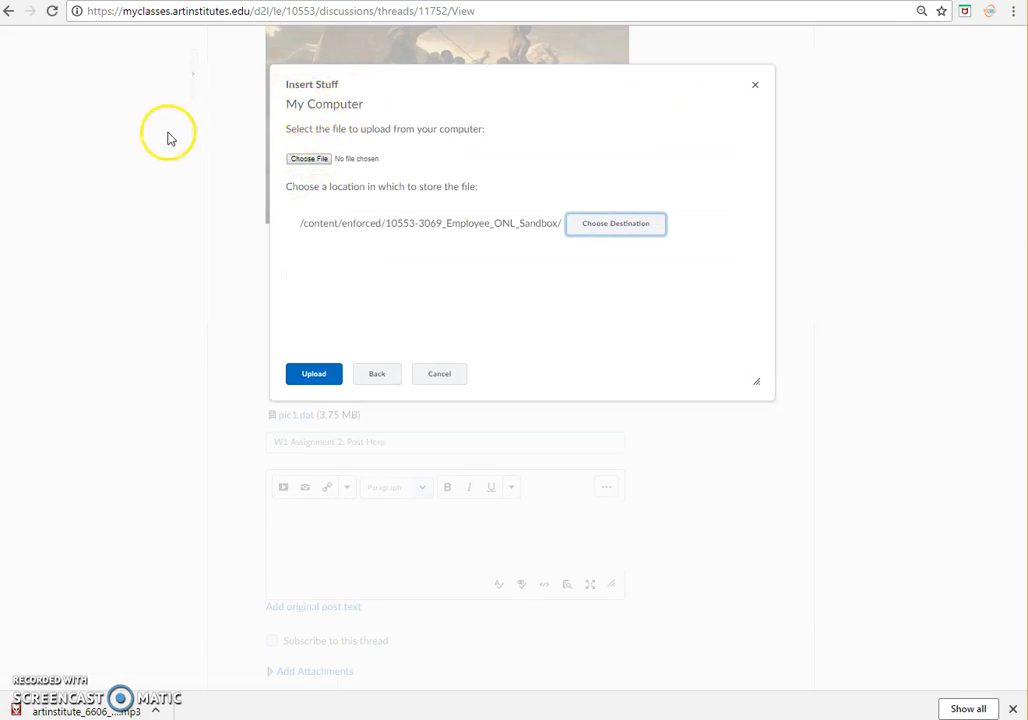
left_click(457, 374)
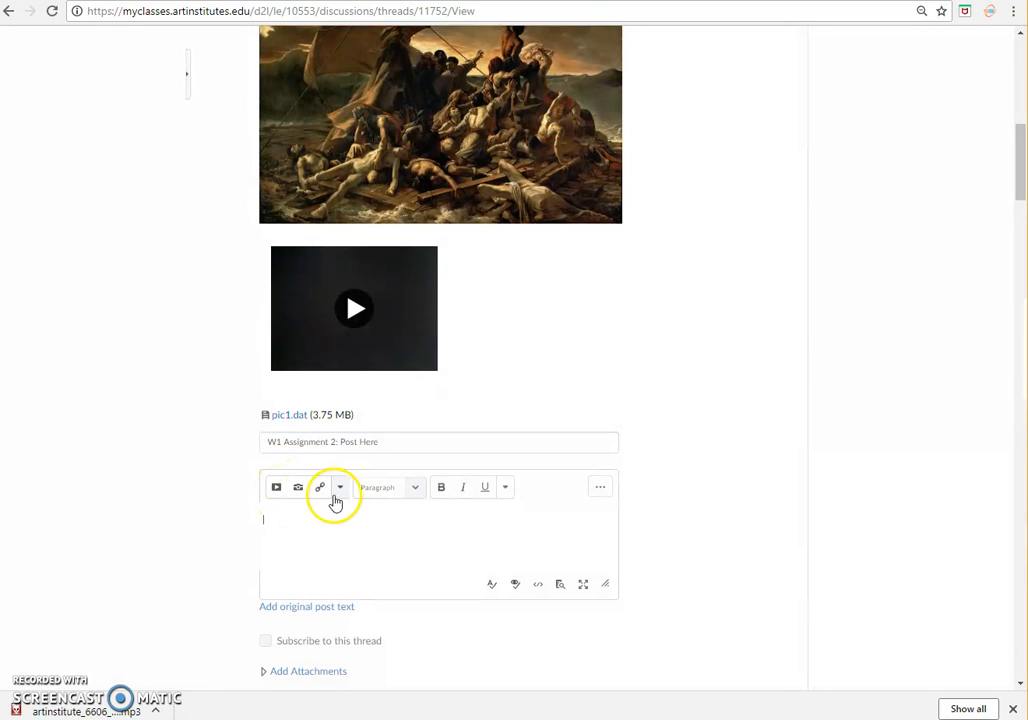
Upload adsfhadh.mp3 from the computer through Insert Stuff in the painting post's reply, saving the duplicate as a new file
left_click(275, 495)
left_click(318, 125)
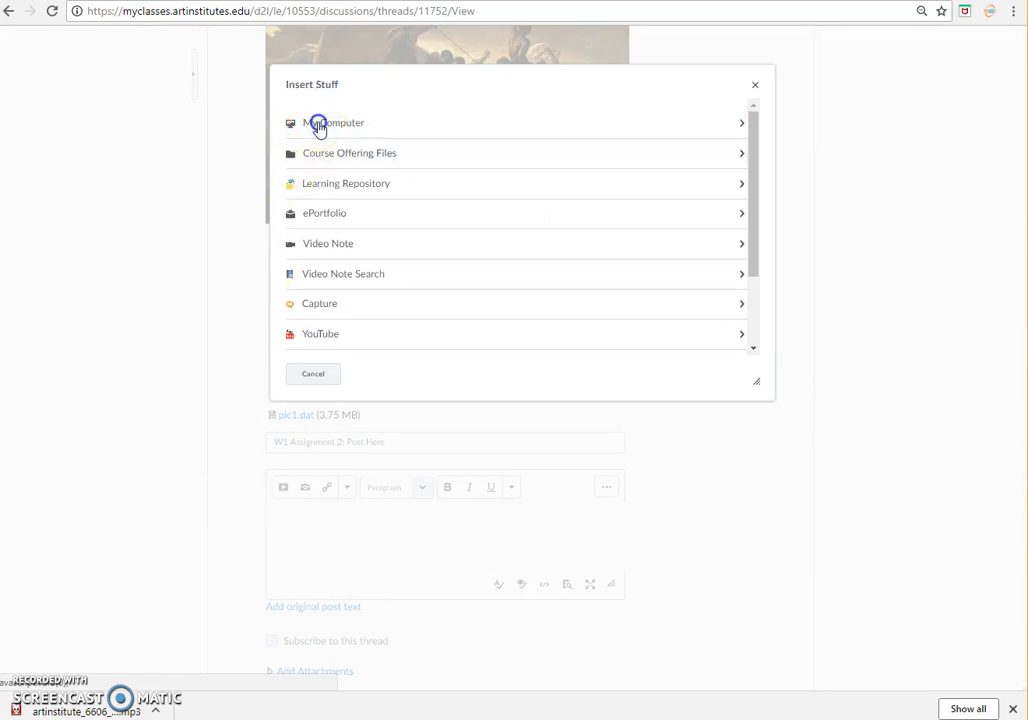
left_click(300, 160)
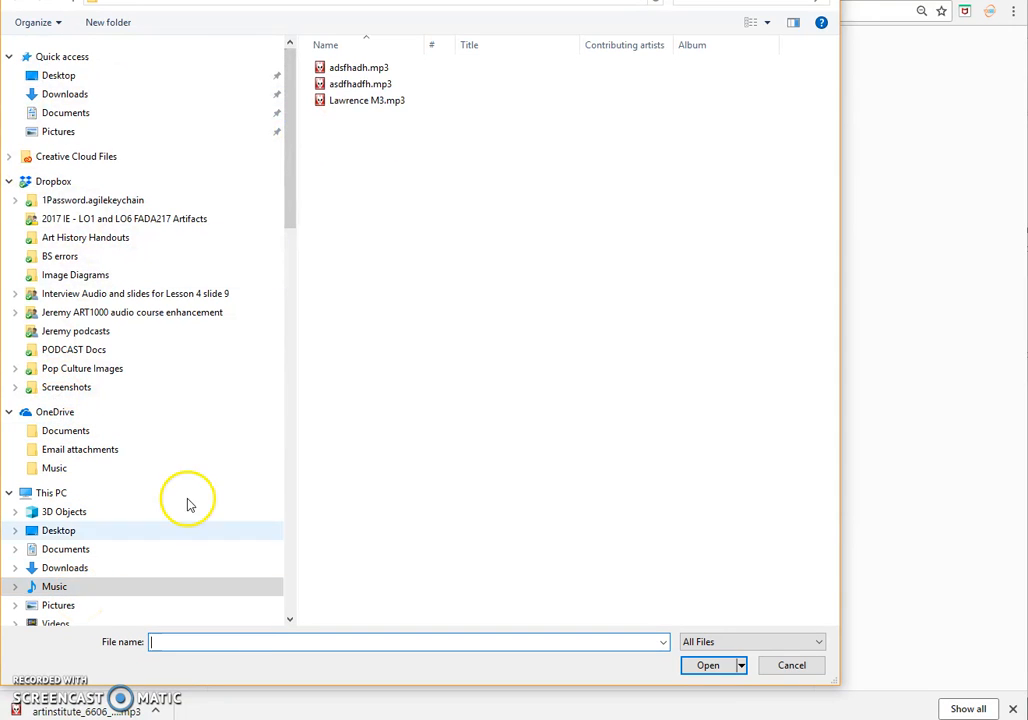
double_click(340, 69)
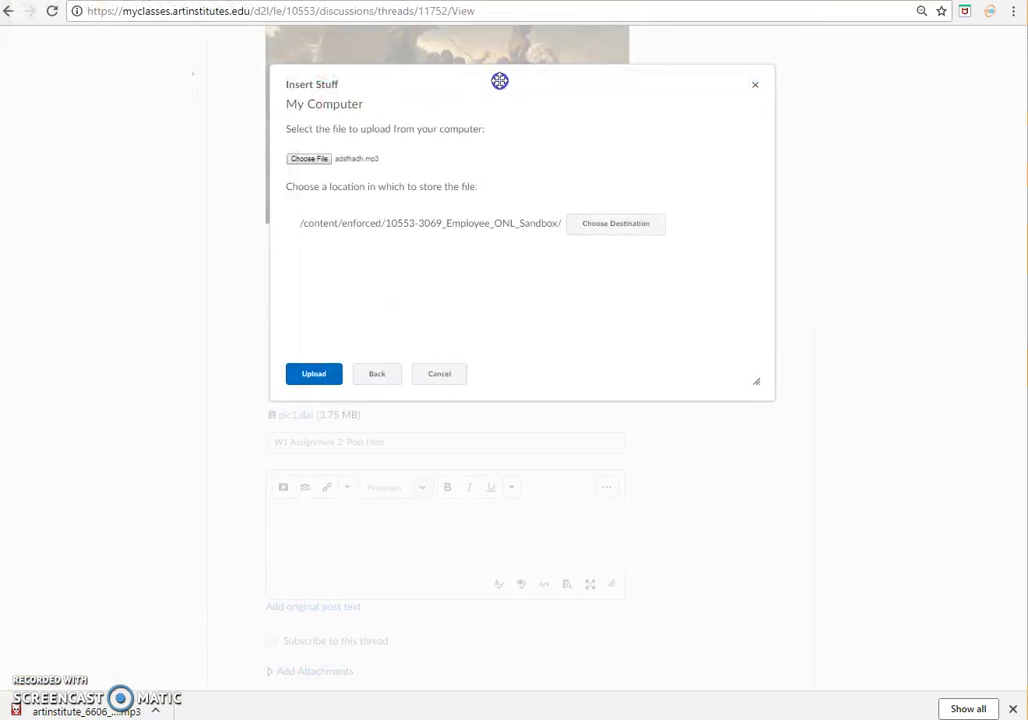
left_click(312, 377)
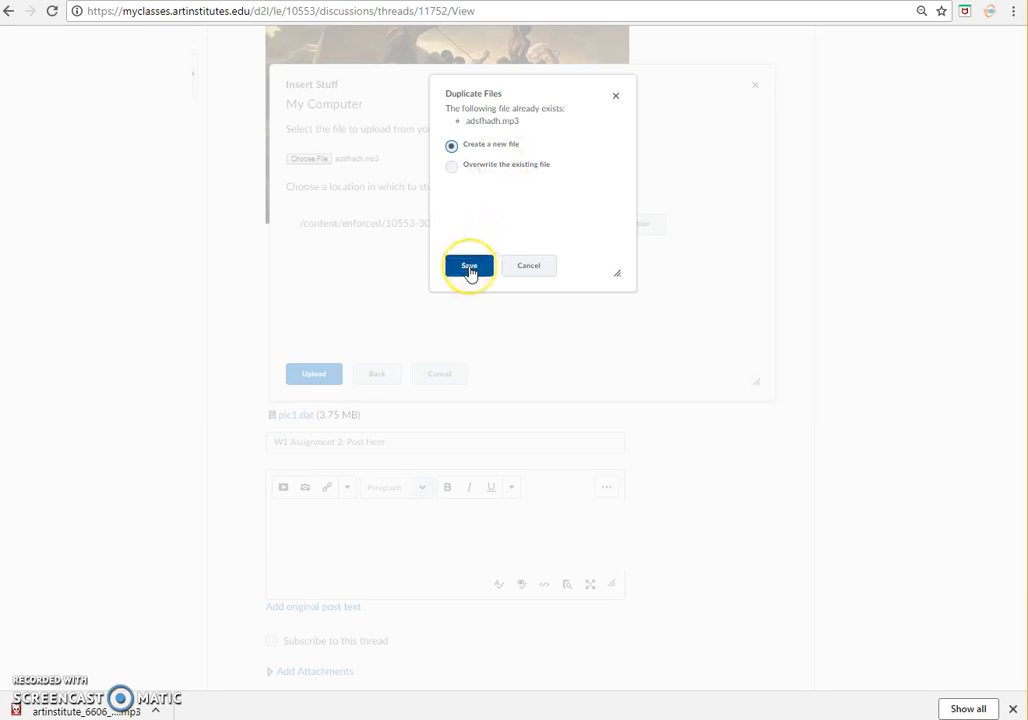
left_click(535, 267)
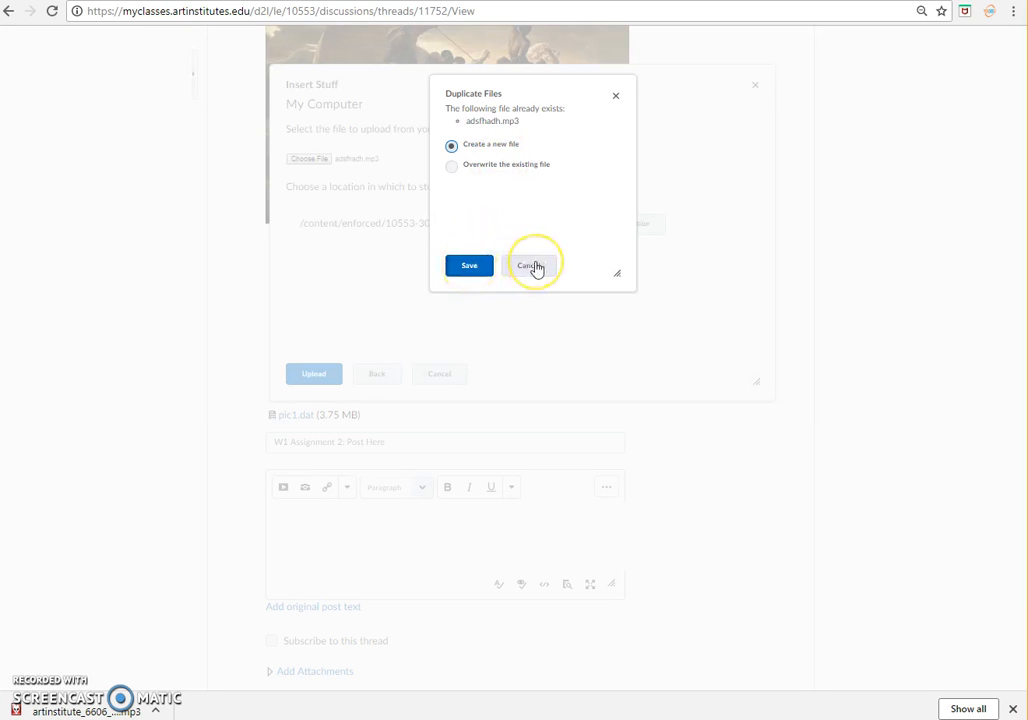
left_click(467, 275)
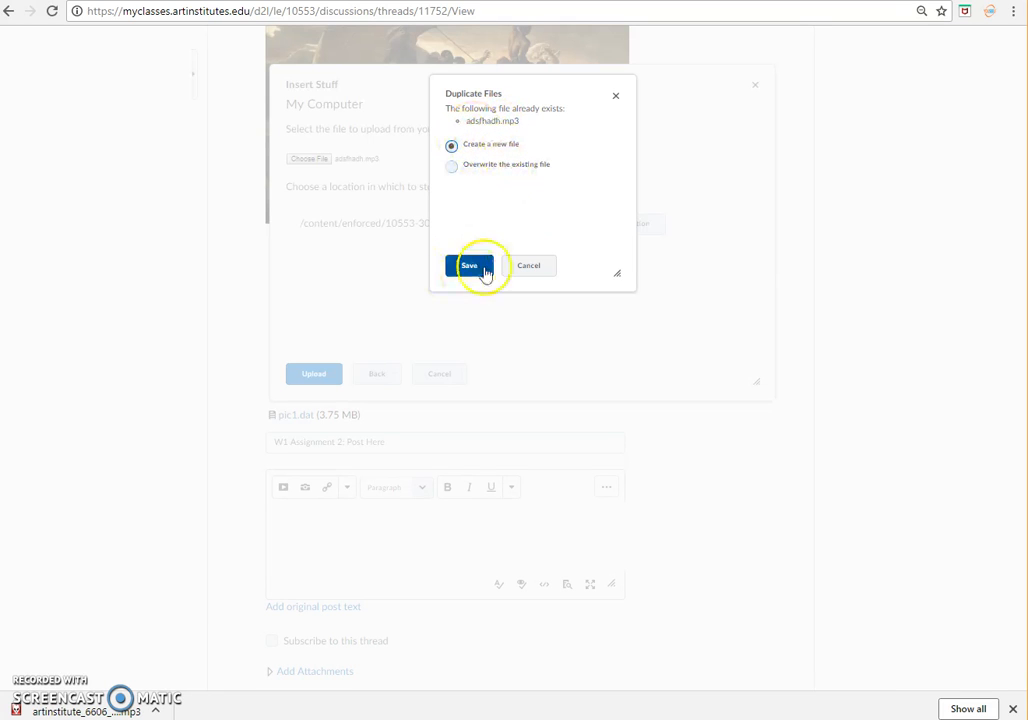
left_click(466, 267)
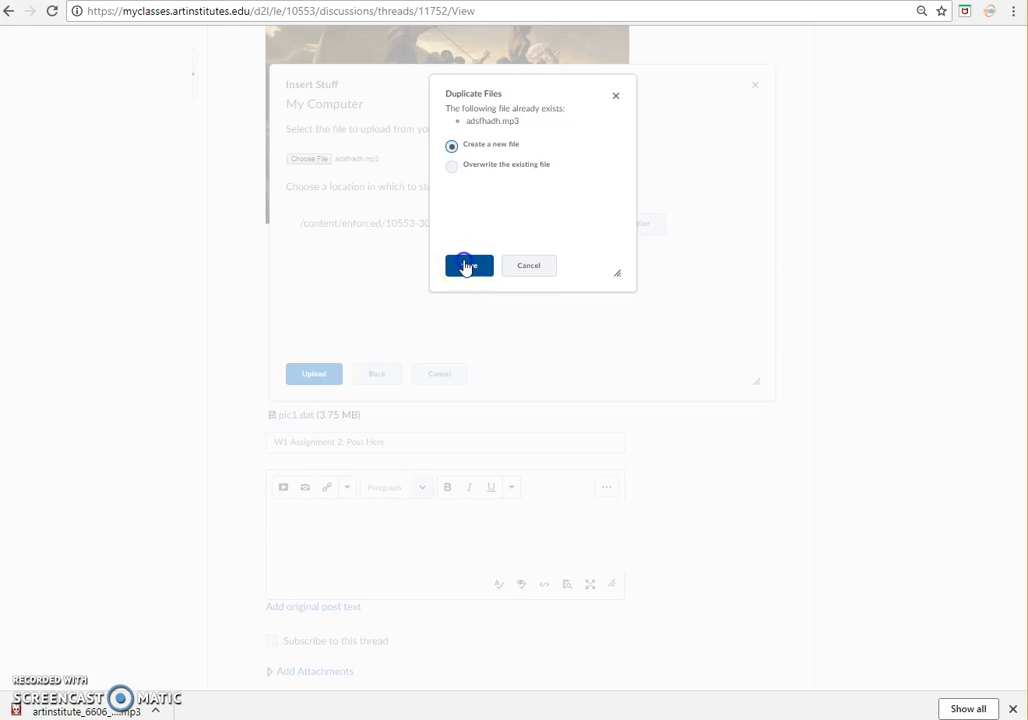
Set the audio's link text to FBM3 followed by the person's first name and insert the audio into the reply
left_click(382, 211)
left_click(382, 211)
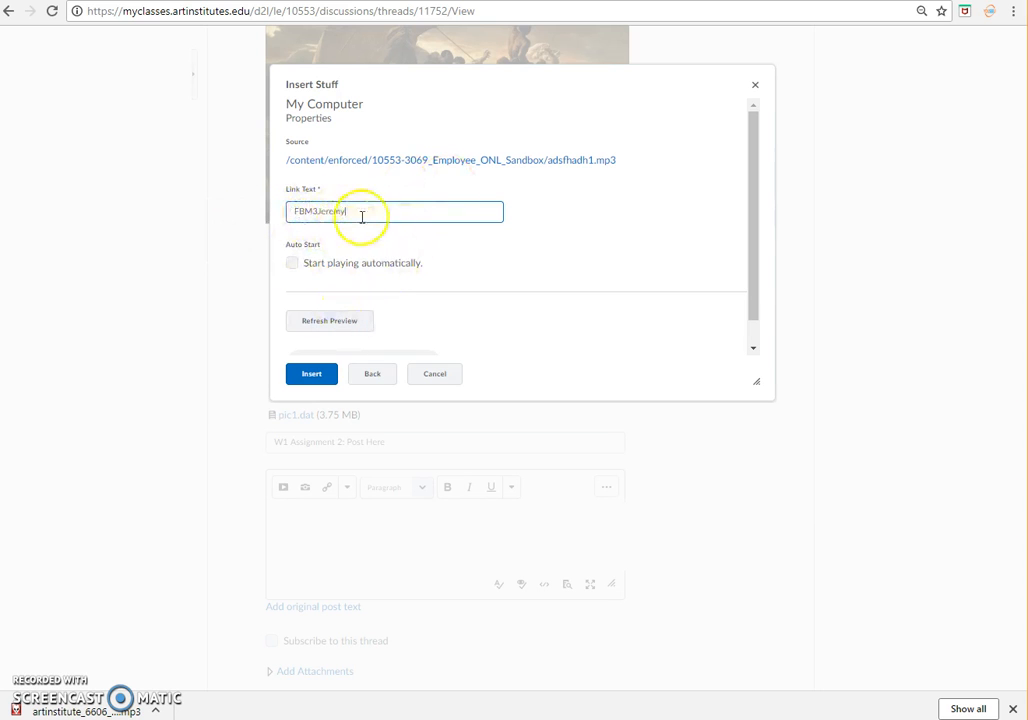
left_click(324, 383)
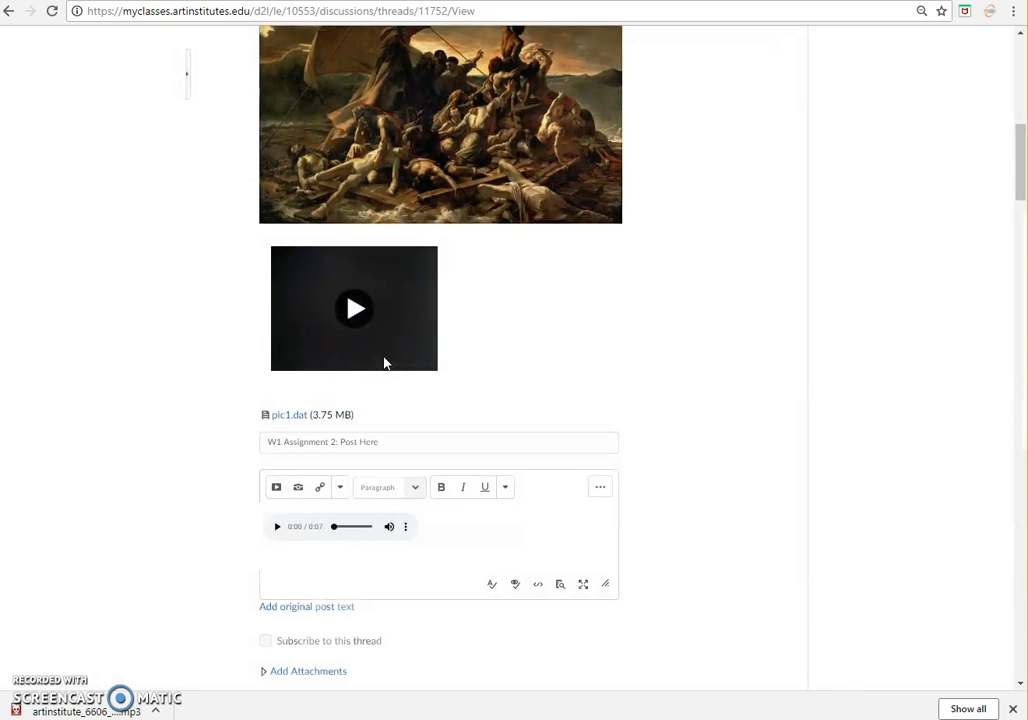
scroll(505, 512, "down", 2)
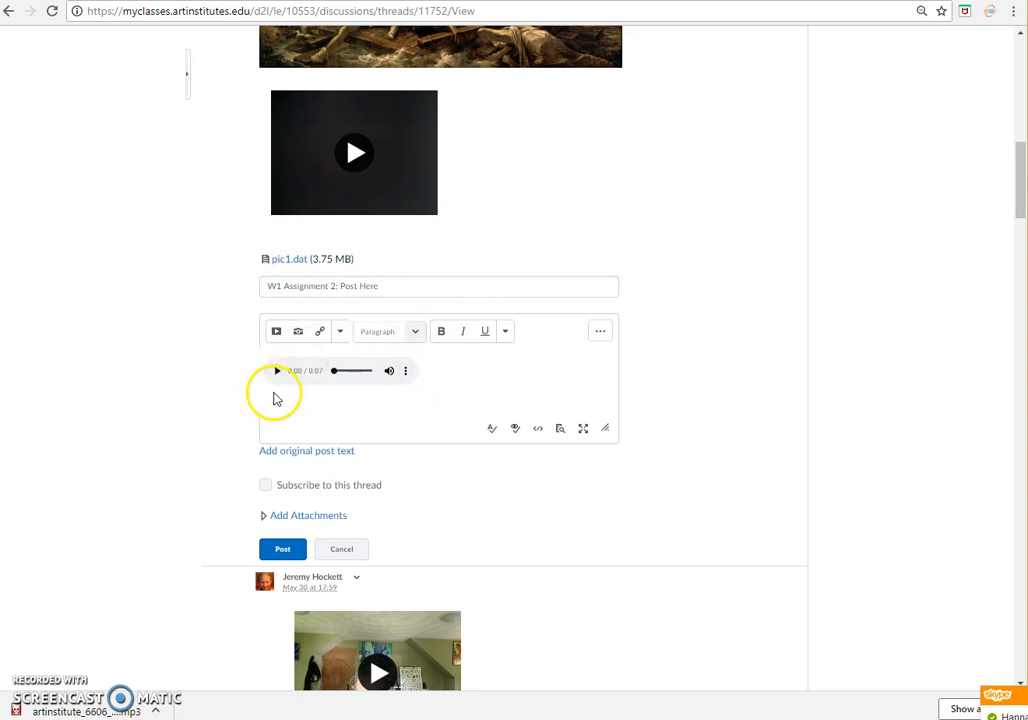
Replace the reply's subject with the person's first name followed by "..." and post the reply
triple_click(381, 290)
type("Jerem")
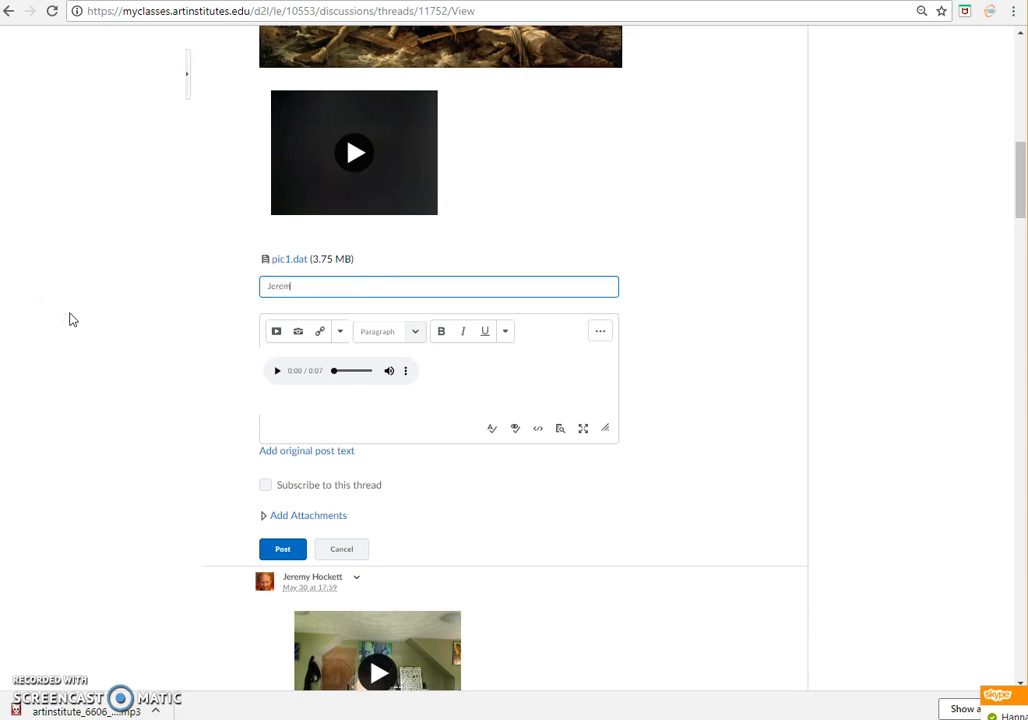
type("y ...")
left_click(283, 549)
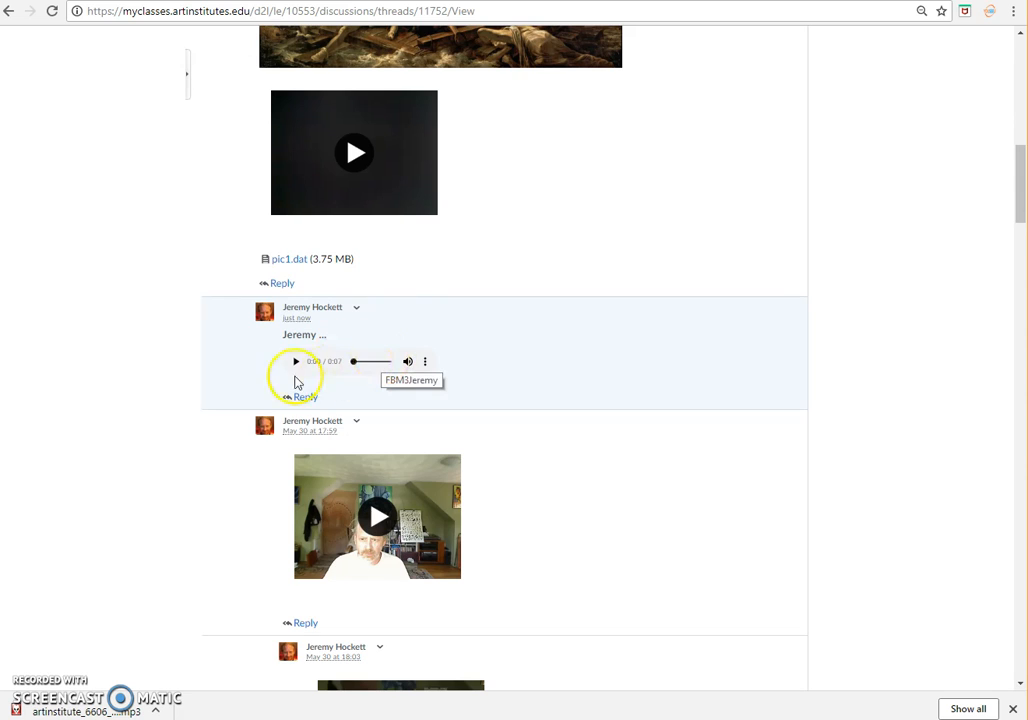
Play a moment of the audio in the posted reply, pause it and check the player's extra options
left_click(296, 363)
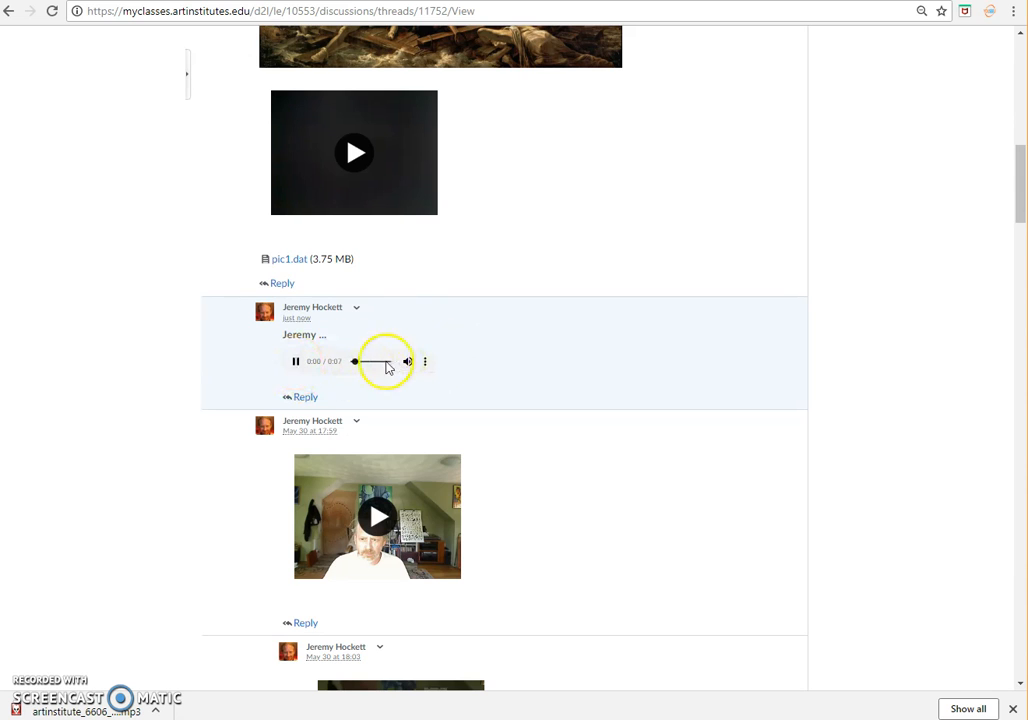
left_click(296, 363)
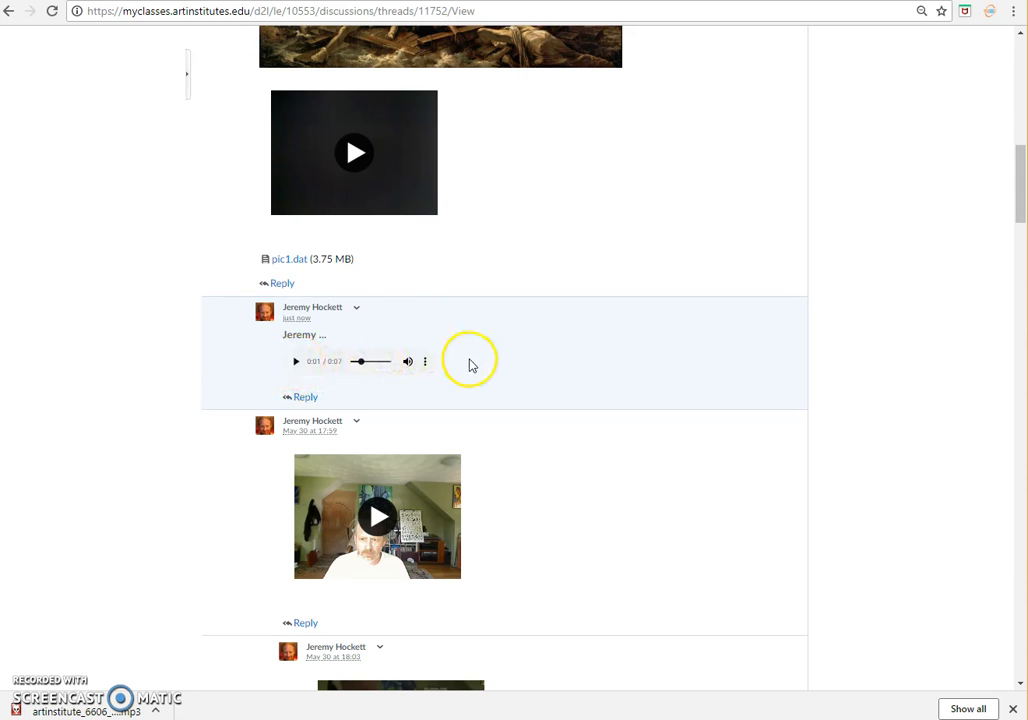
left_click(424, 361)
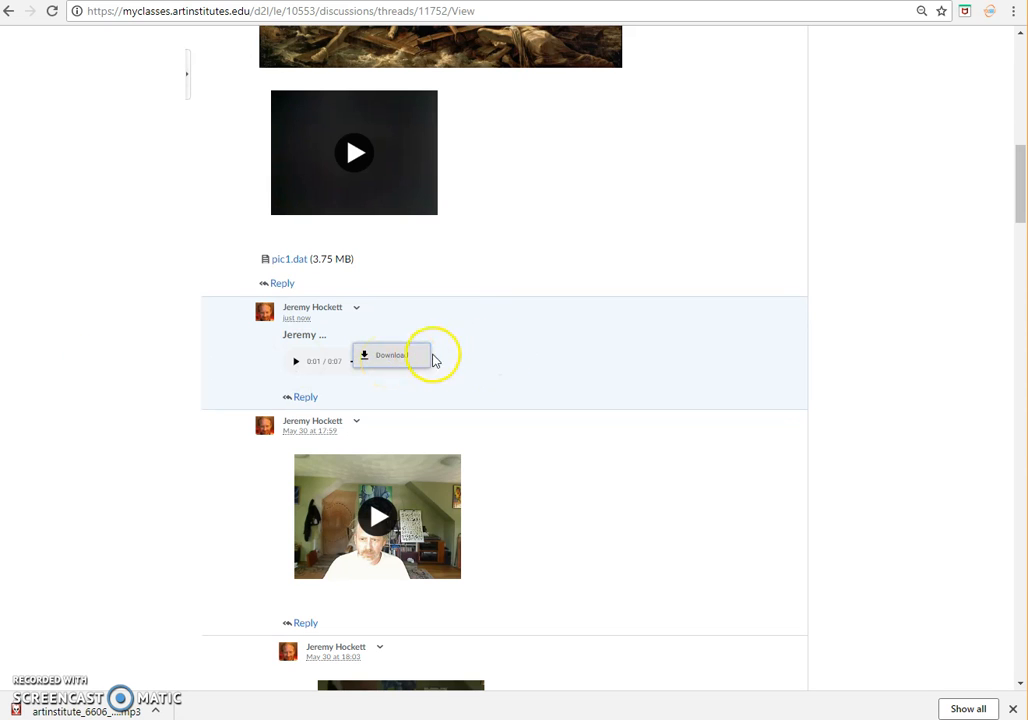
left_click(76, 380)
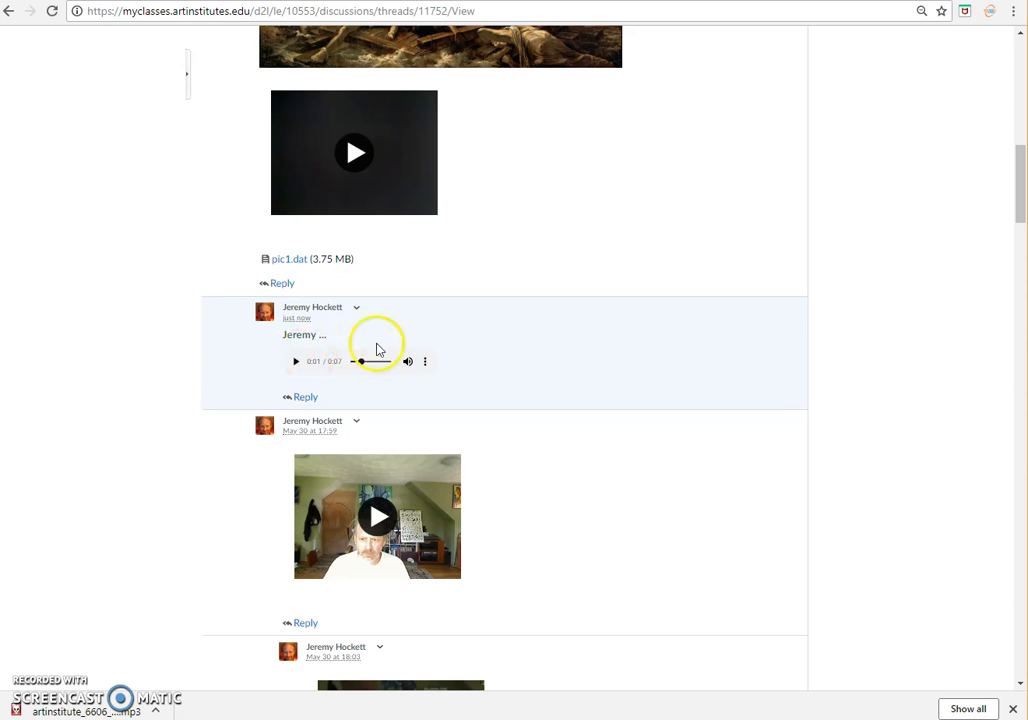
Edit the posted reply to add "I recorded feedback... please press play to listen:" above the audio and update it
left_click(356, 308)
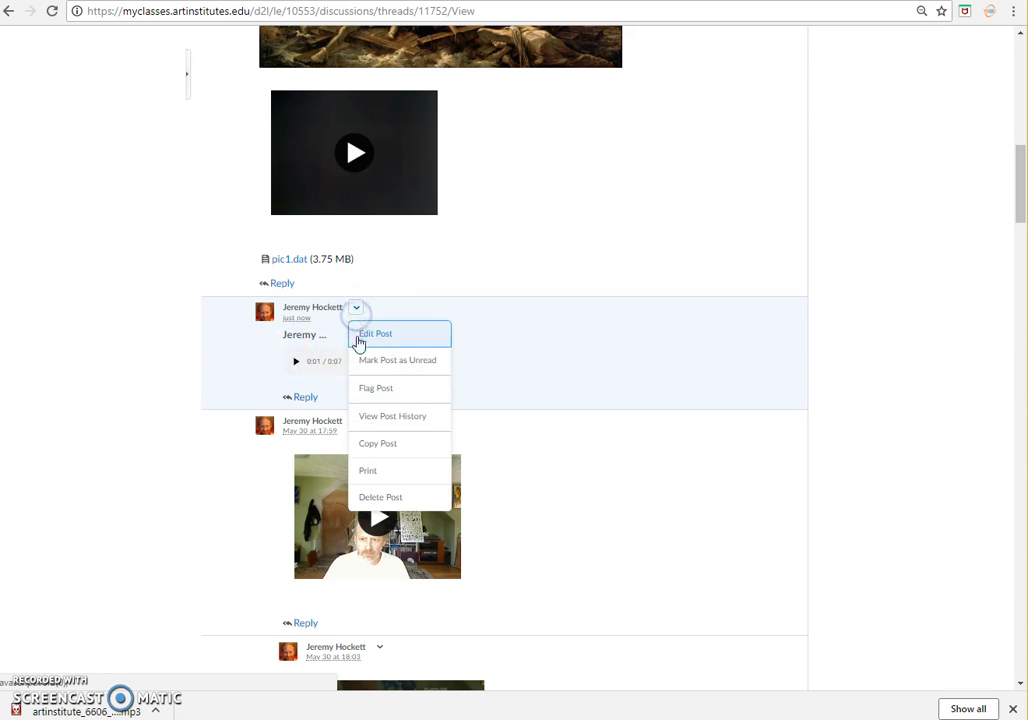
left_click(362, 336)
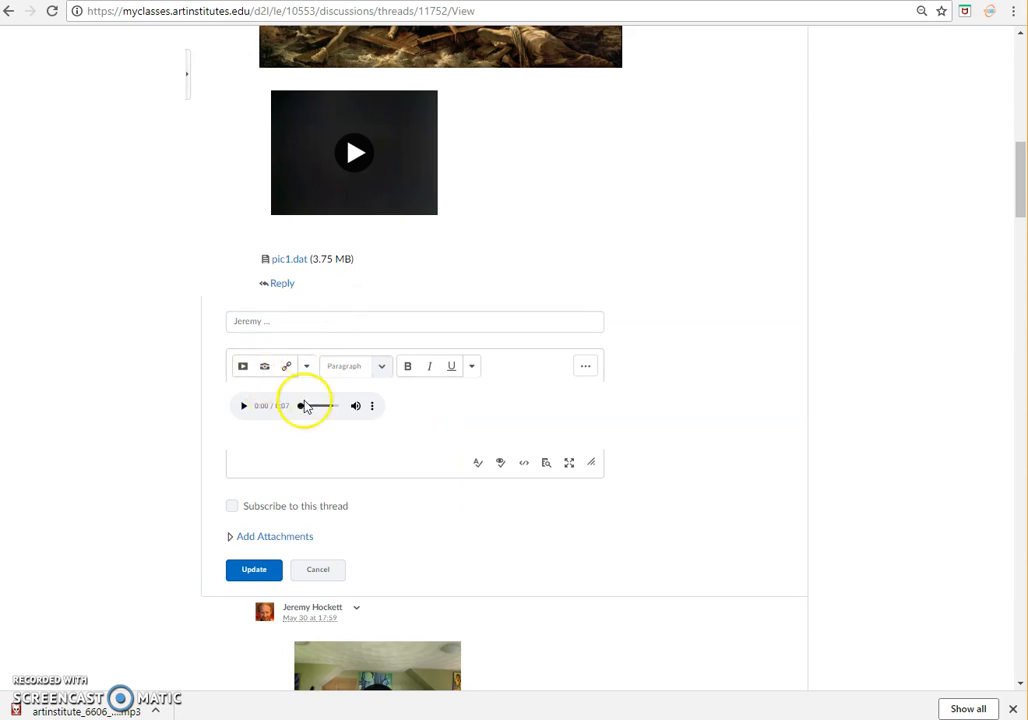
left_click(475, 408)
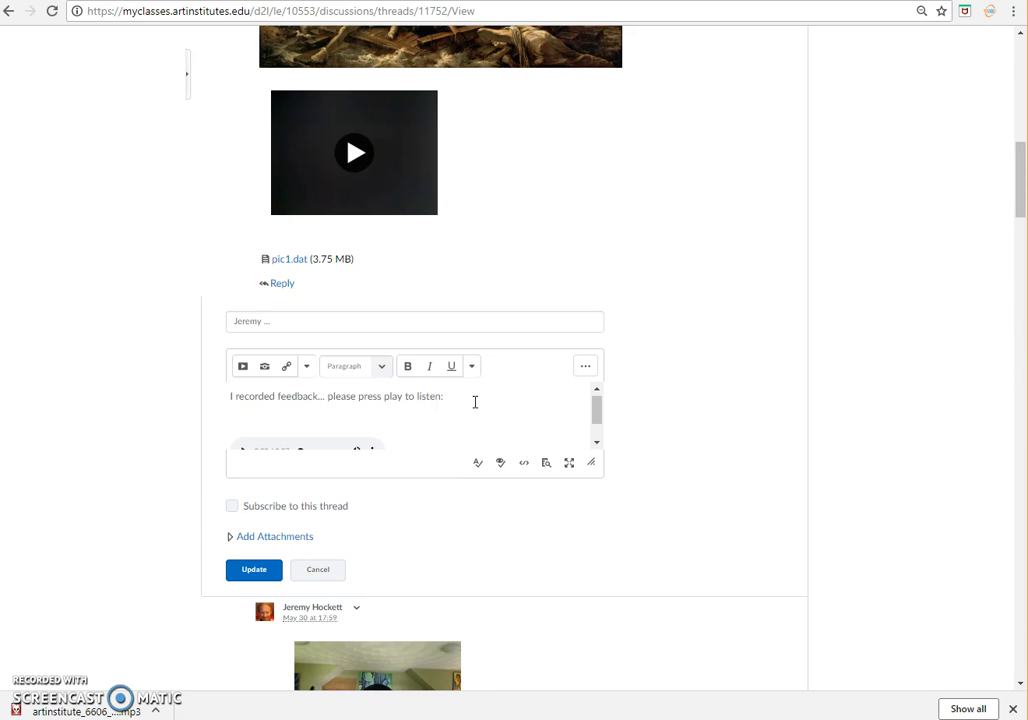
left_click(254, 570)
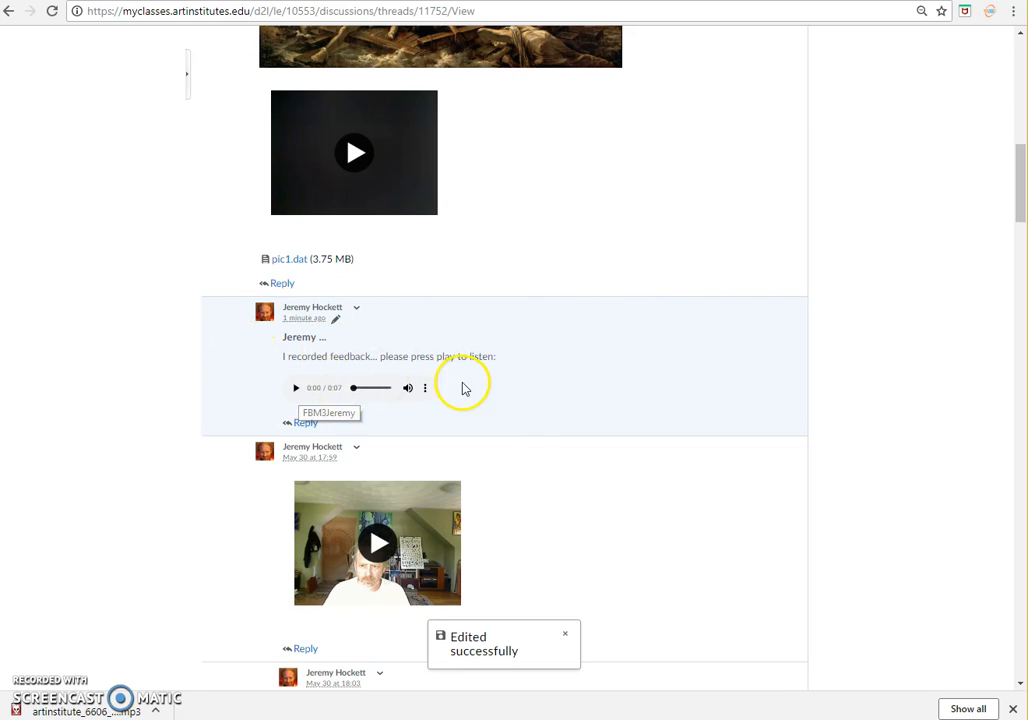
Copy the raft painting from the original post and paste it into the reply between the text and the audio player
right_click(463, 30)
right_click(388, 54)
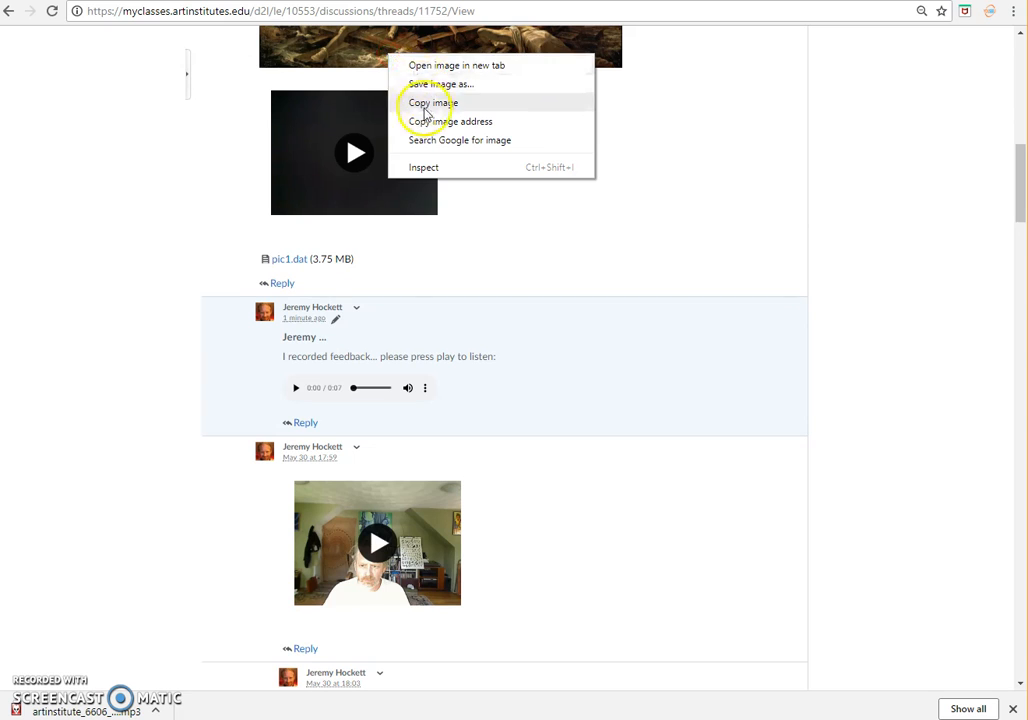
left_click(430, 104)
left_click(357, 310)
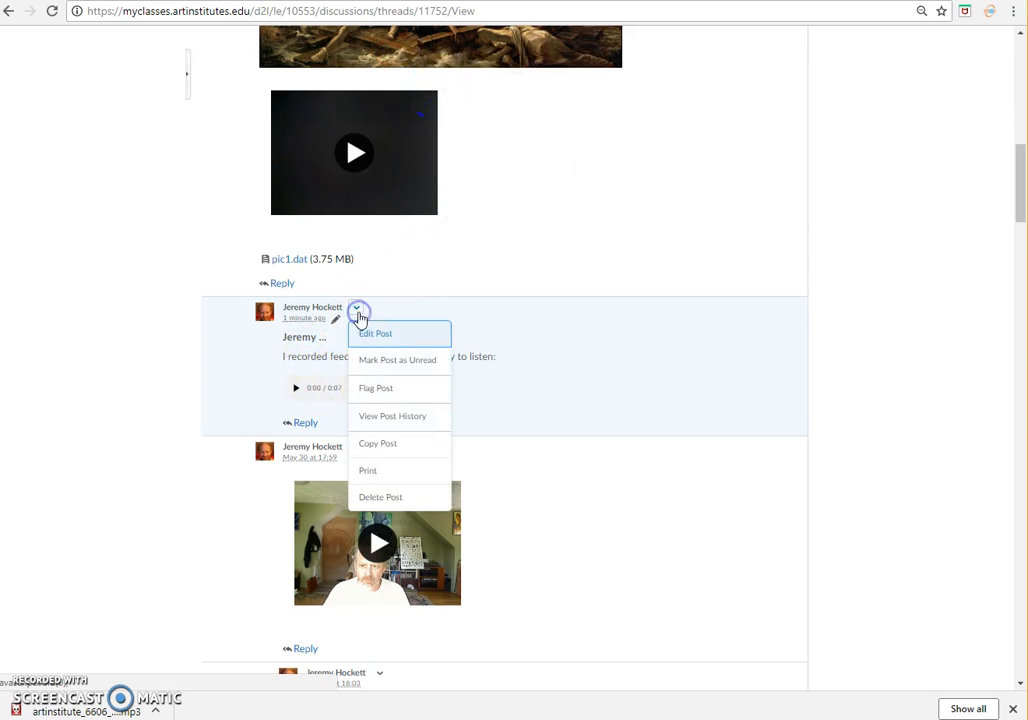
left_click(360, 335)
left_click(472, 399)
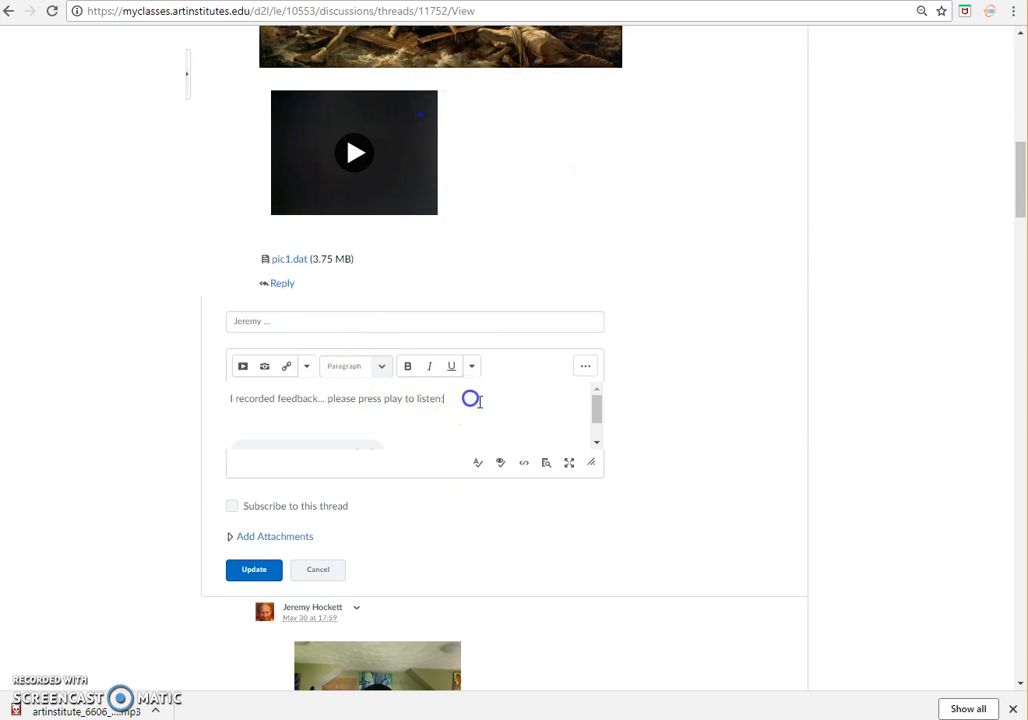
key("Return")
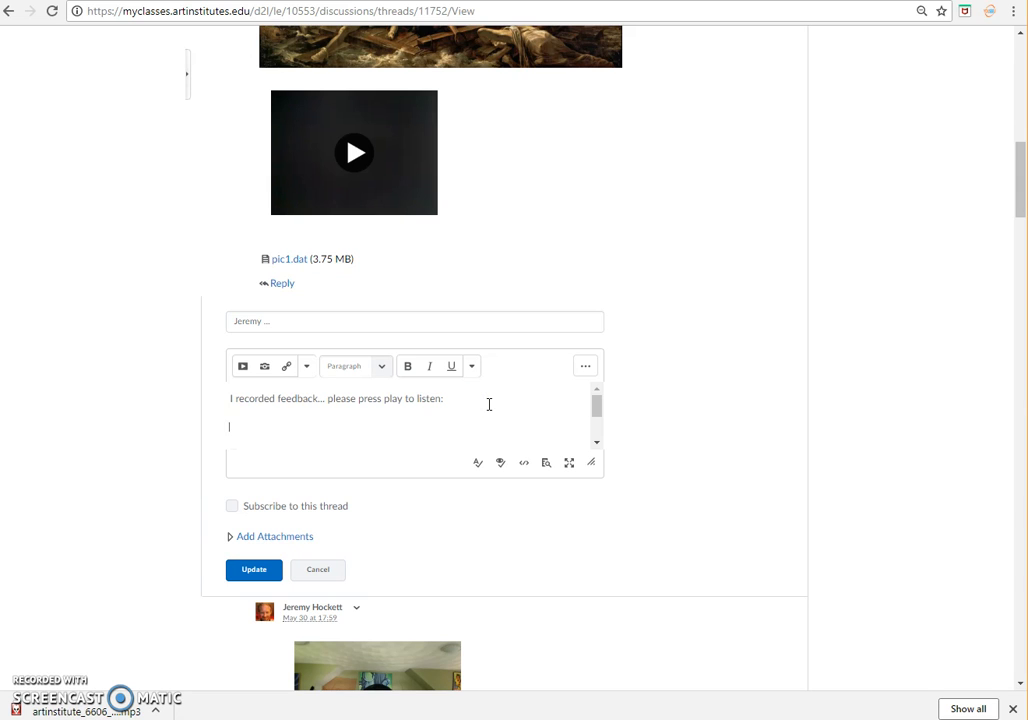
scroll(466, 404, "down", 1)
right_click(466, 404)
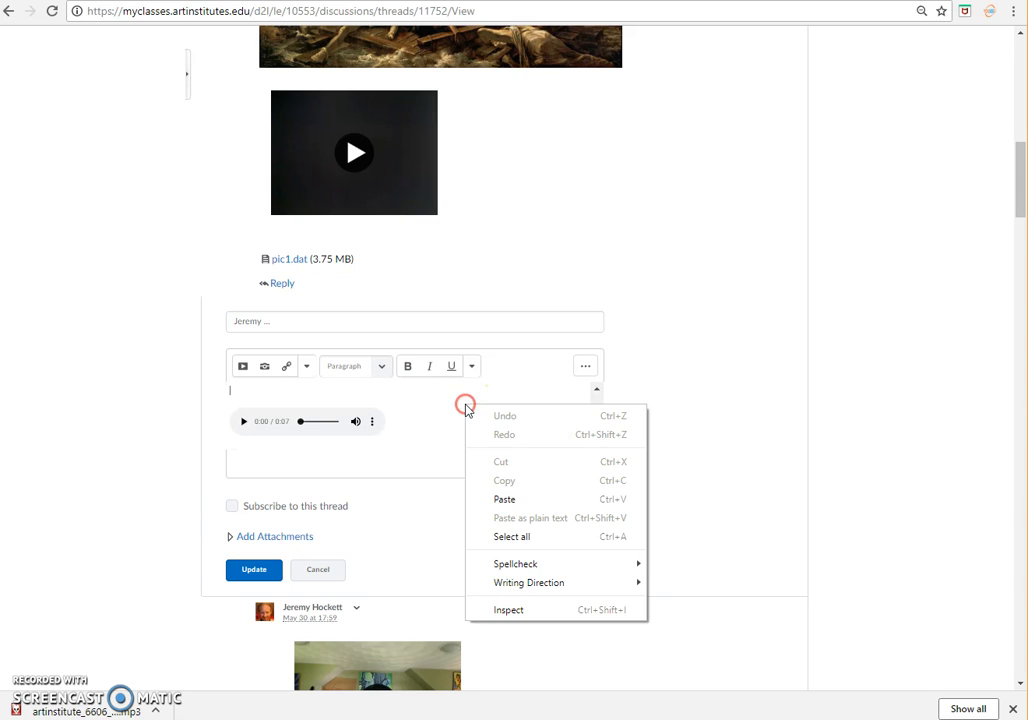
left_click(519, 500)
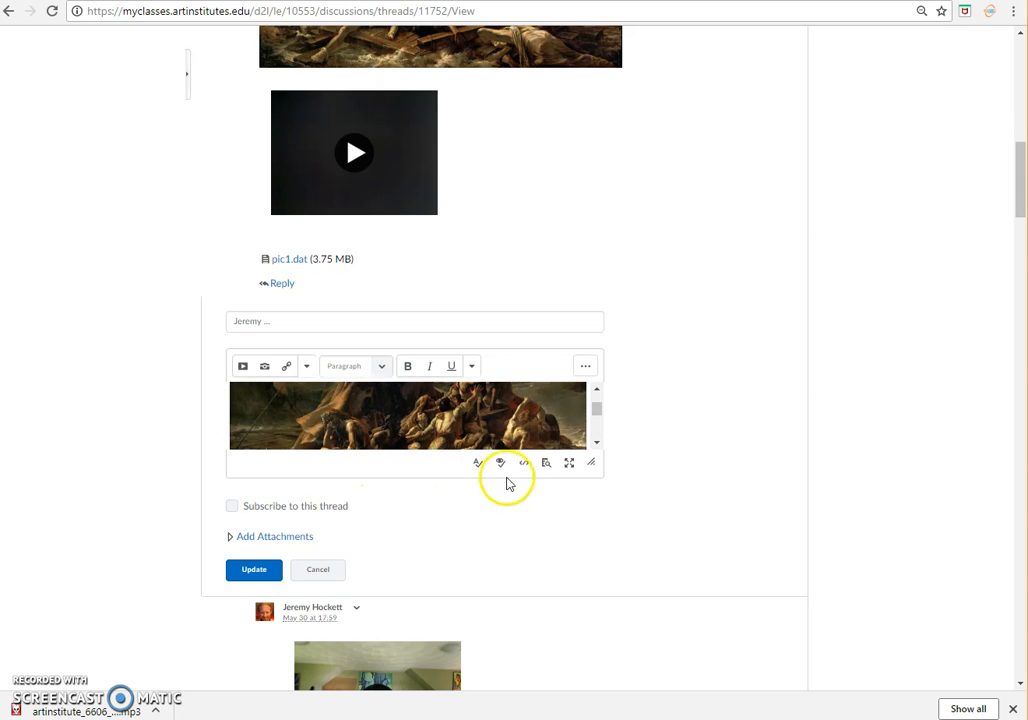
Check the reply's layout in the full-screen editor, return to normal size and update the post with the painting
left_click(569, 464)
left_click(422, 321)
key("Delete")
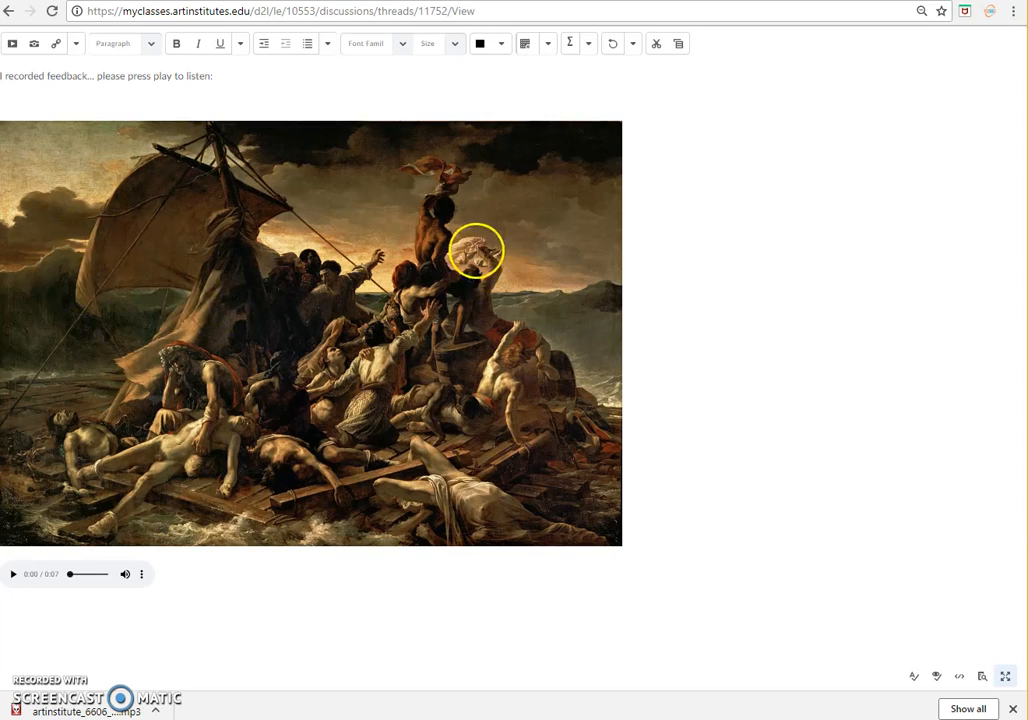
left_click(198, 105)
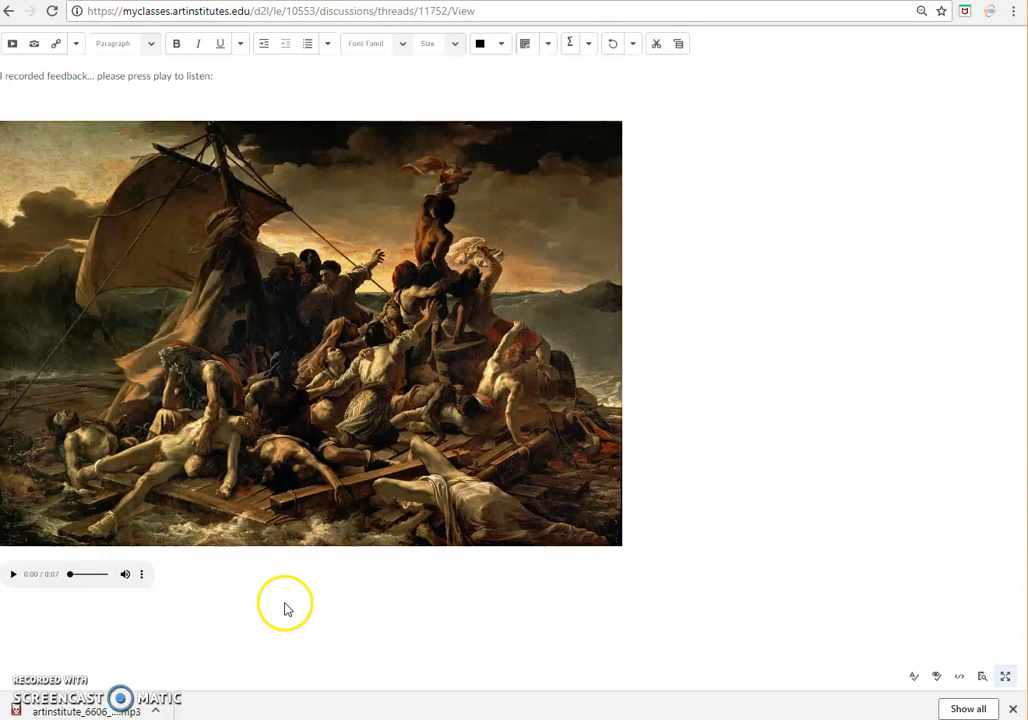
left_click(1006, 680)
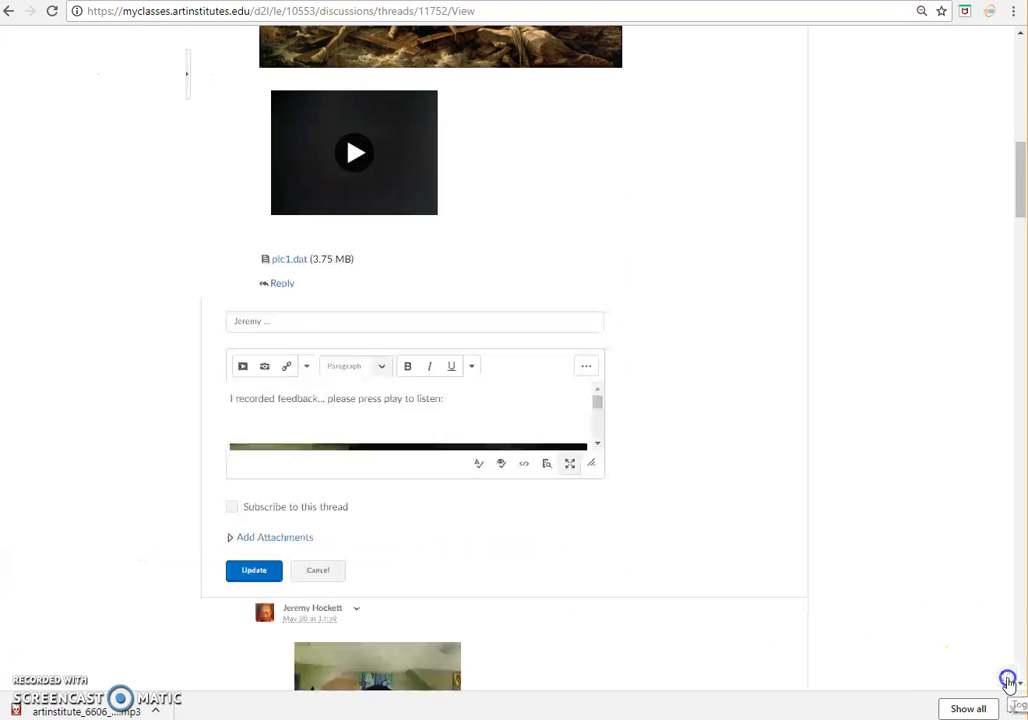
left_click(266, 575)
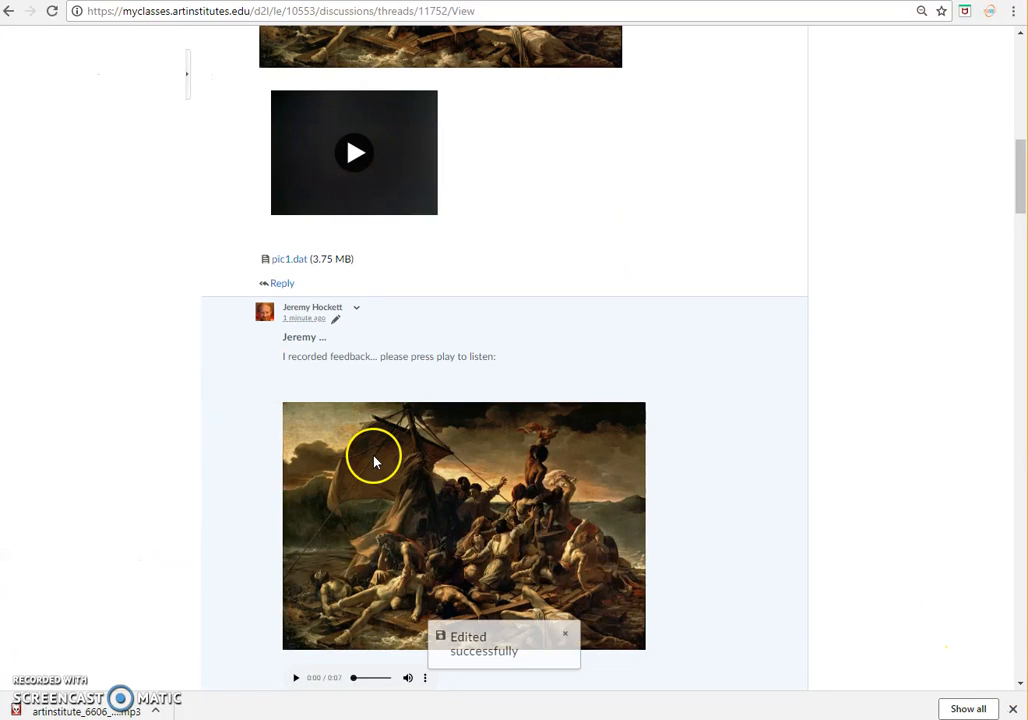
scroll(615, 489, "down", 2)
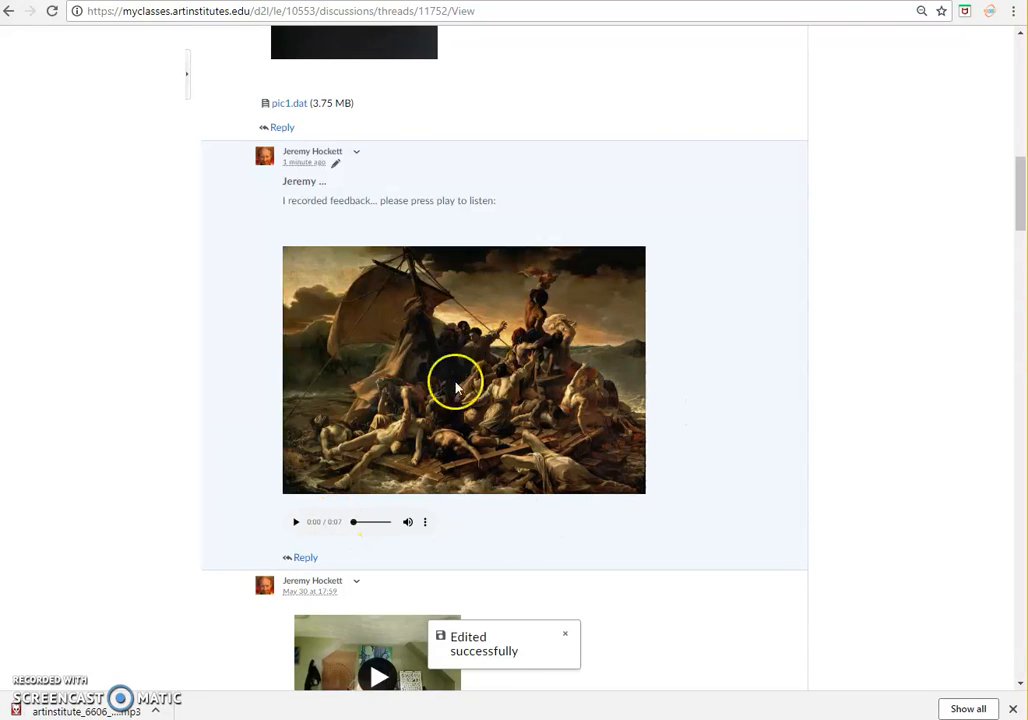